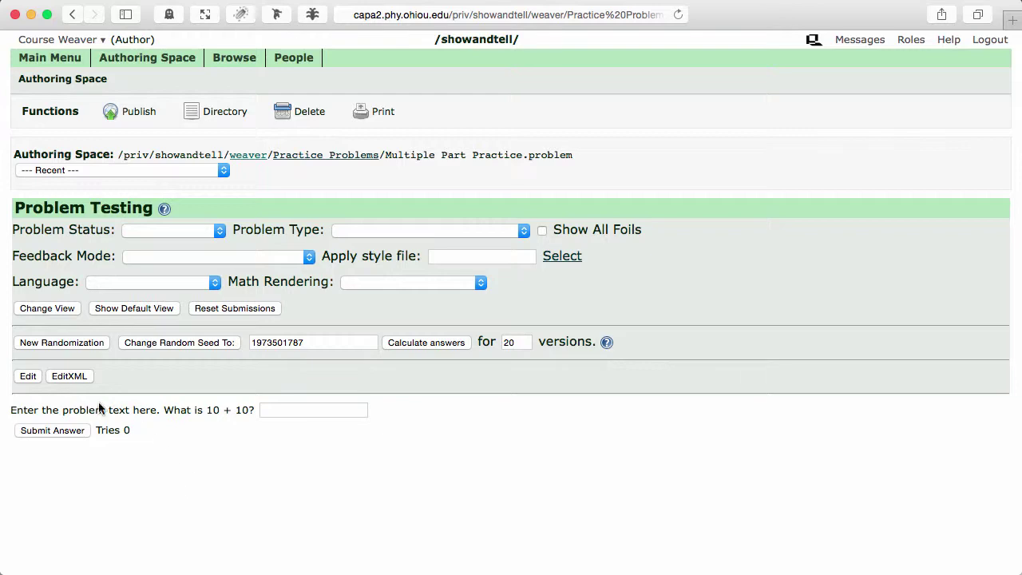
Step: Open the problem's XML source and examine its problem tags, script block, text block and numerical response block
{"action": "left_click", "coordinate": [68, 376]}
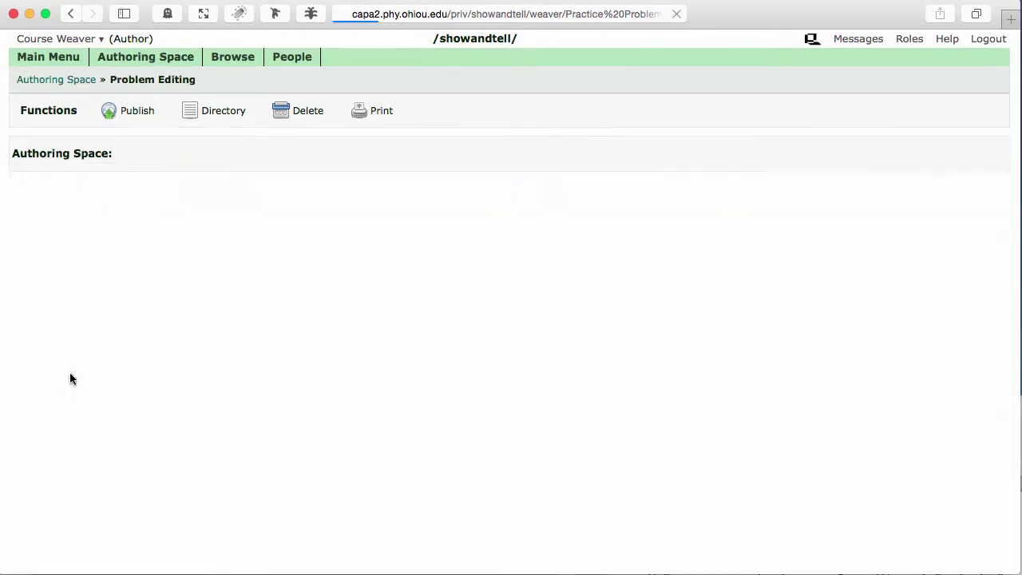
{"action": "left_click", "coordinate": [95, 354]}
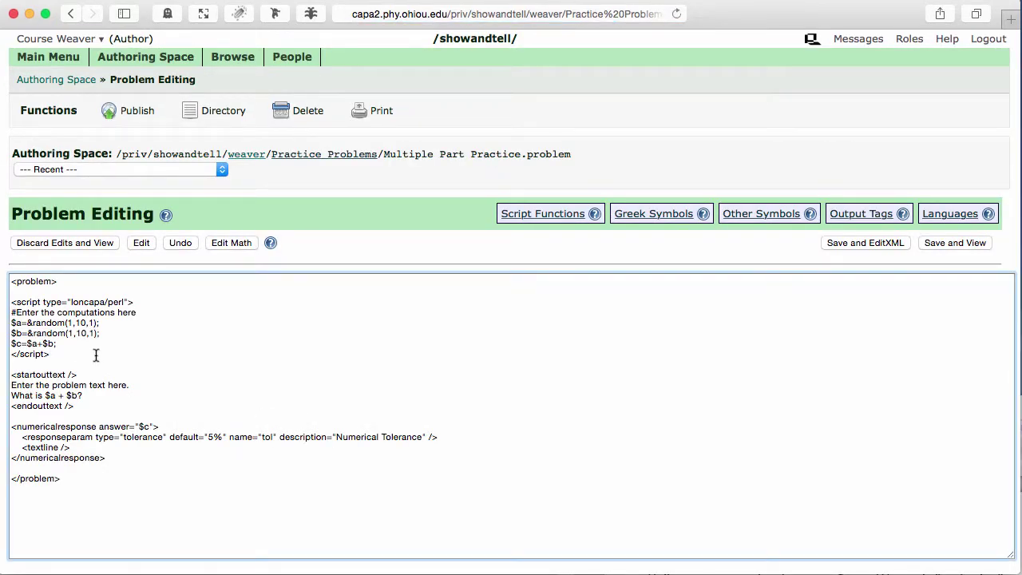
{"action": "key", "text": "super+equal"}
{"action": "key", "text": "super+equal"}
{"action": "scroll", "coordinate": [170, 431], "scroll_direction": "down", "scroll_amount": 2}
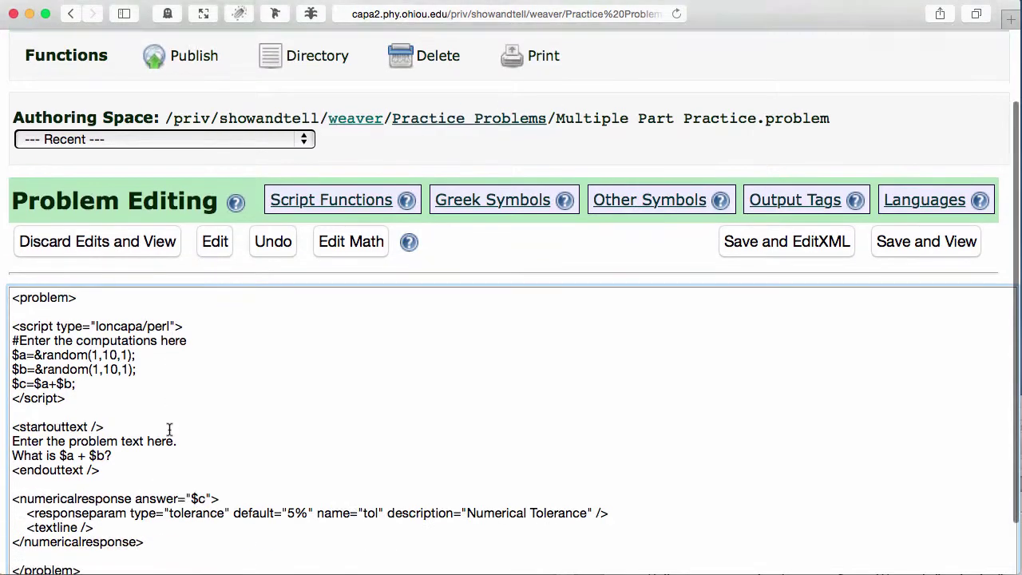
{"action": "scroll", "coordinate": [169, 431], "scroll_direction": "down", "scroll_amount": 2}
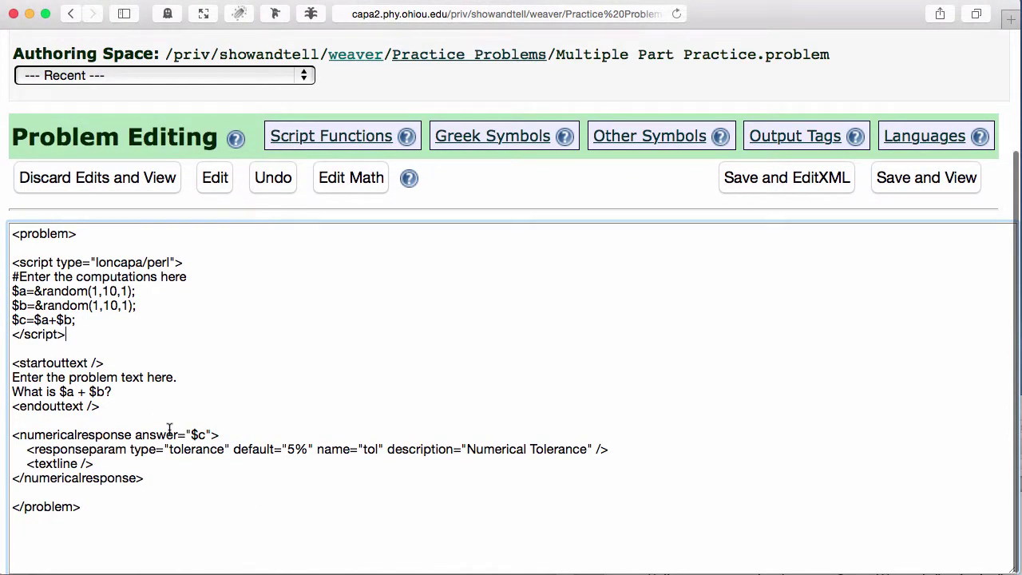
{"action": "left_click", "coordinate": [86, 506]}
{"action": "left_click_drag", "start_coordinate": [86, 507], "coordinate": [44, 507]}
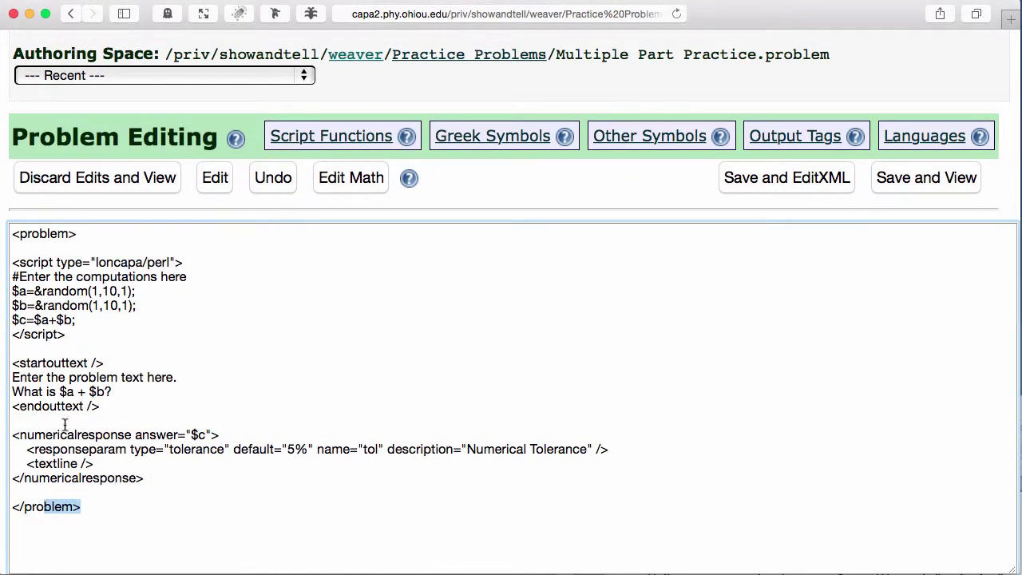
{"action": "left_click_drag", "start_coordinate": [79, 234], "coordinate": [50, 234]}
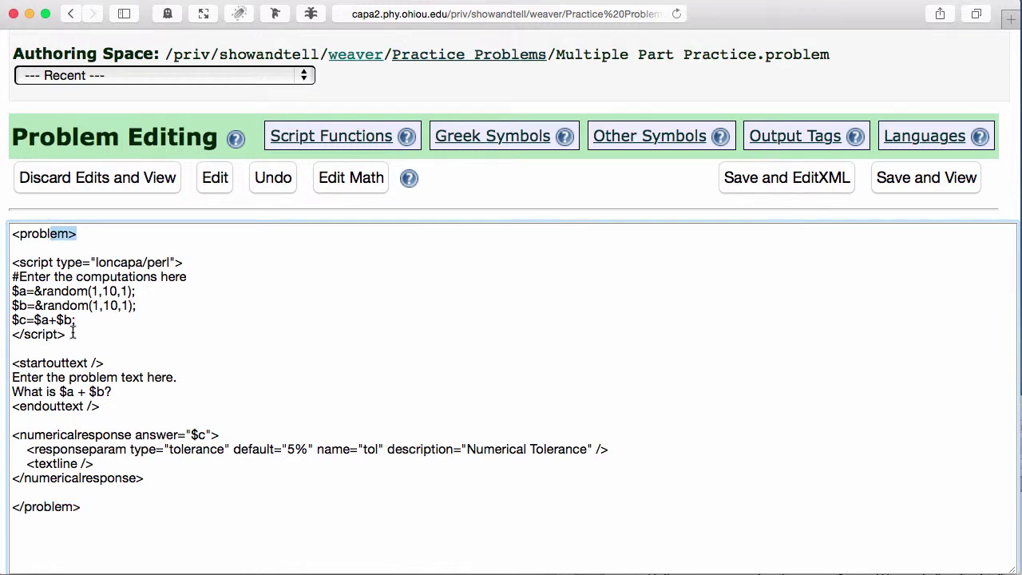
{"action": "left_click_drag", "start_coordinate": [74, 333], "coordinate": [8, 268]}
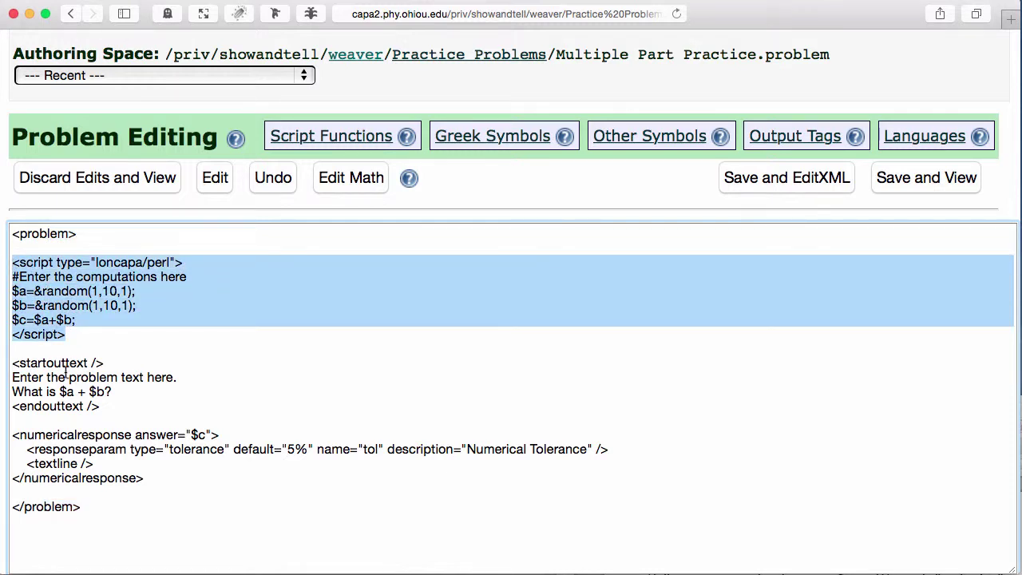
{"action": "left_click_drag", "start_coordinate": [100, 405], "coordinate": [22, 361]}
{"action": "left_click_drag", "start_coordinate": [143, 477], "coordinate": [9, 436]}
{"action": "left_click", "coordinate": [73, 424]}
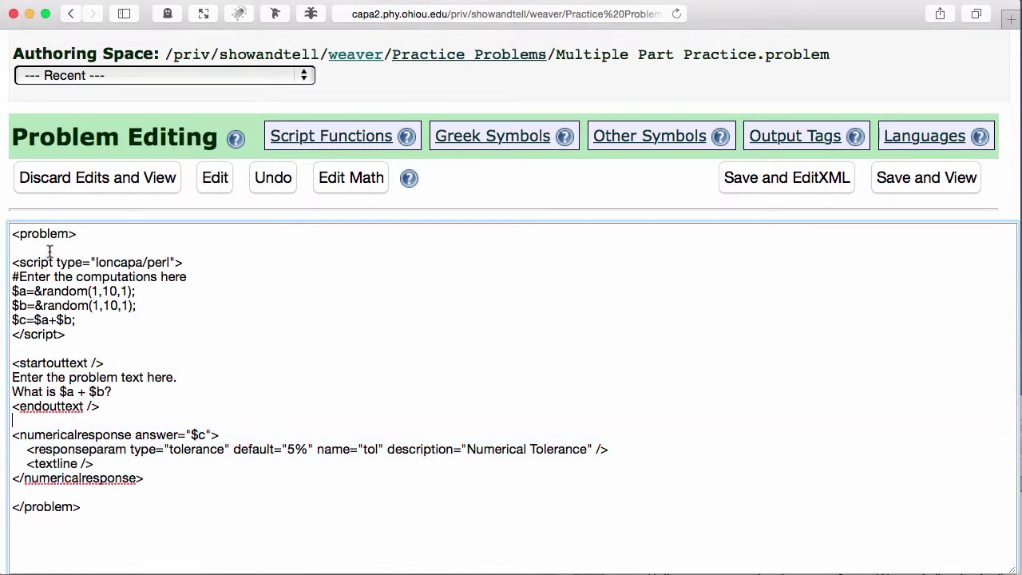
Step: Wrap the script, text and numerical response blocks in a <part id="1"> … </part> element
{"action": "key", "text": "Return"}
{"action": "type", "text": "<"}
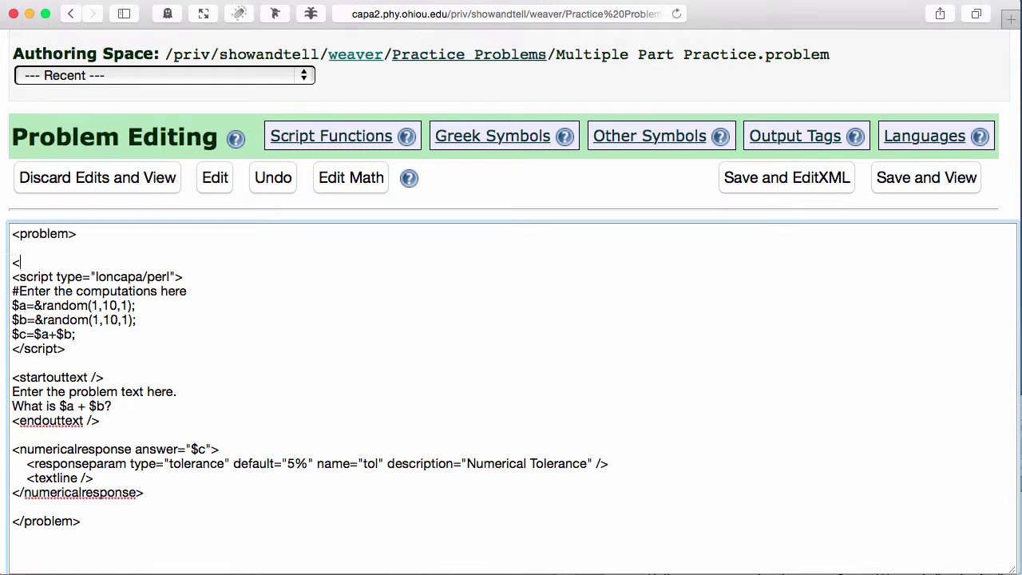
{"action": "type", "text": "part id=\"1\">"}
{"action": "key", "text": "Return"}
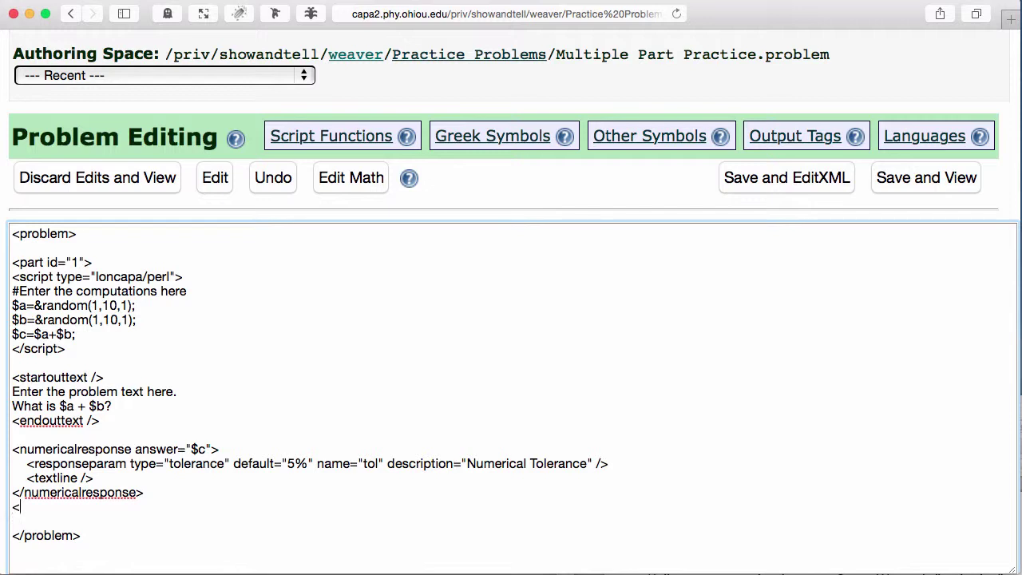
{"action": "type", "text": "</part>"}
Step: Duplicate the whole part 1 block below its closing tag and change the copy's part id to 2
{"action": "left_click_drag", "start_coordinate": [57, 507], "coordinate": [11, 261]}
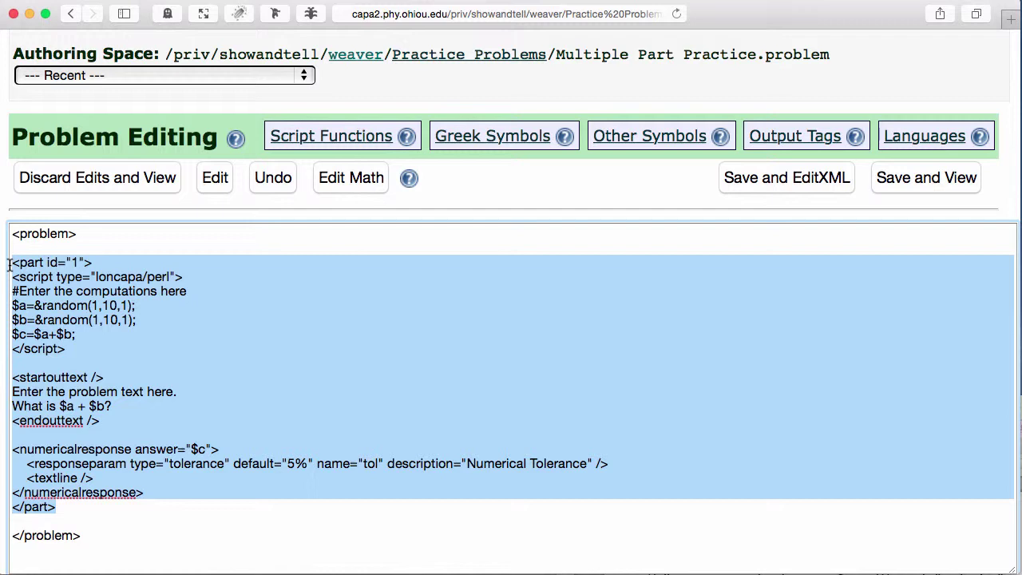
{"action": "left_click", "coordinate": [107, 327]}
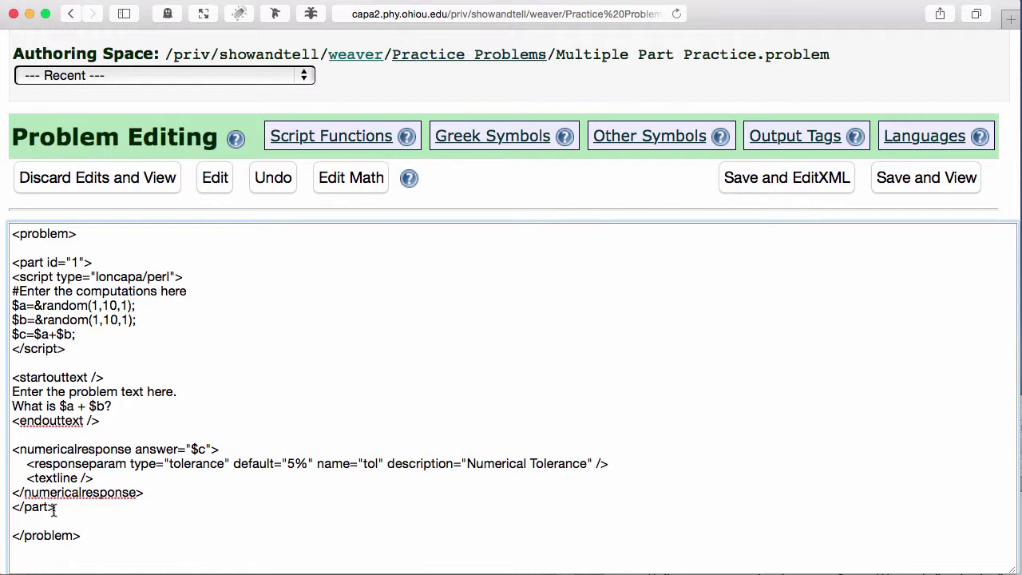
{"action": "left_click_drag", "start_coordinate": [57, 510], "coordinate": [4, 264]}
{"action": "key", "text": "super+c"}
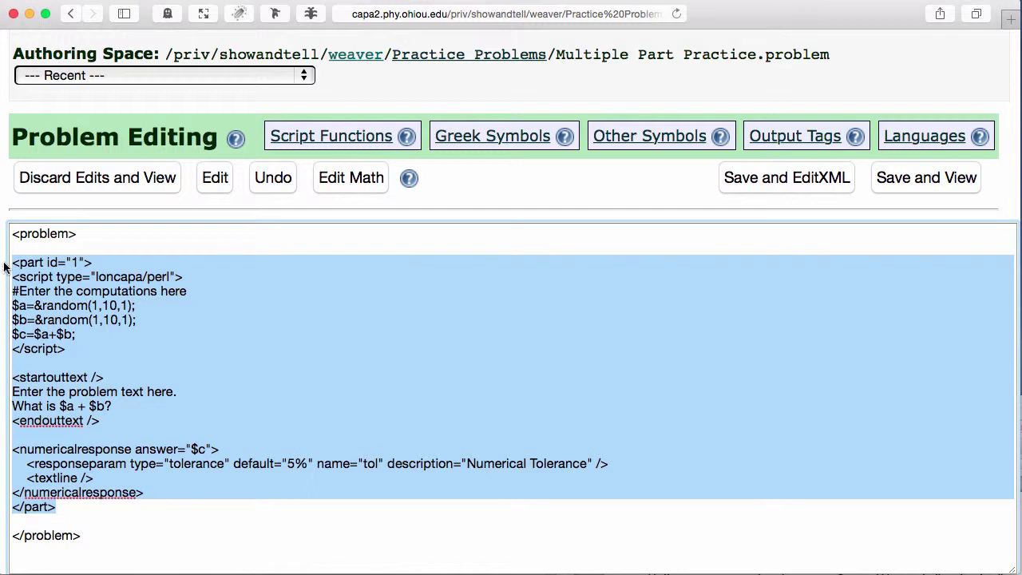
{"action": "left_click", "coordinate": [57, 508]}
{"action": "key", "text": "Return"}
{"action": "key", "text": "Return"}
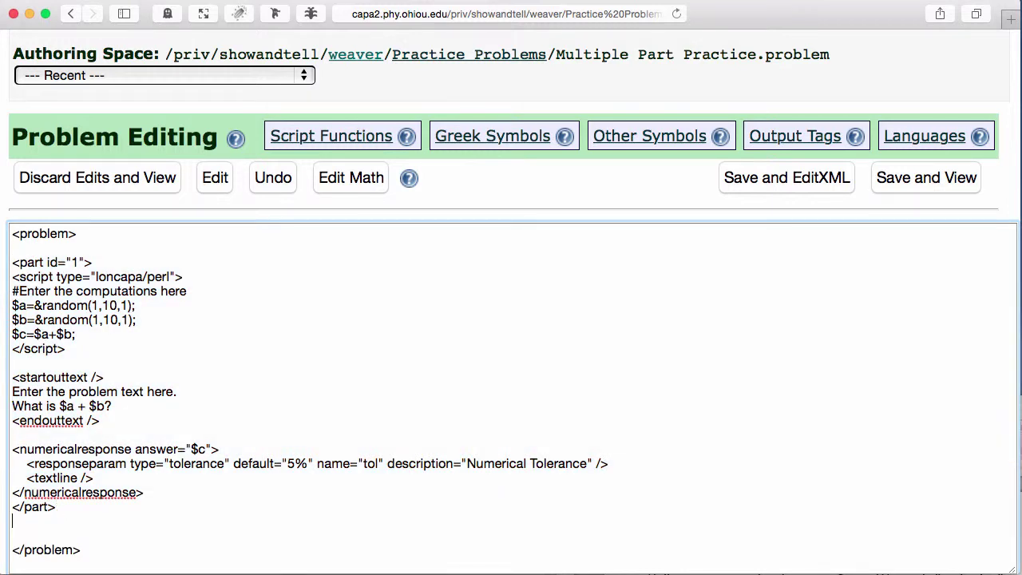
{"action": "key", "text": "super+v"}
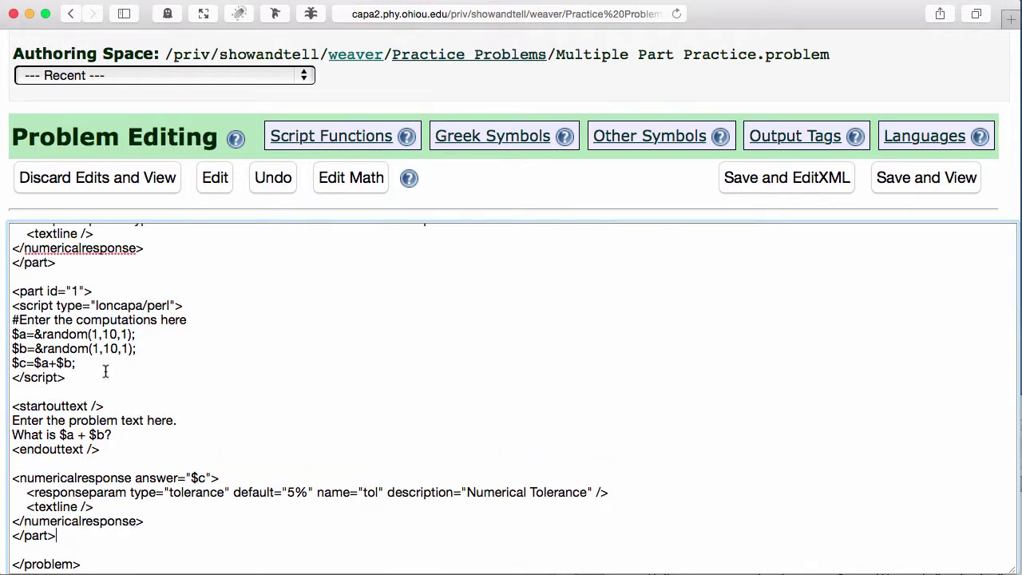
{"action": "double_click", "coordinate": [78, 291]}
{"action": "type", "text": "2"}
Step: Save and view the two-part problem, generating two new randomizations to compare both questions
{"action": "left_click", "coordinate": [940, 189]}
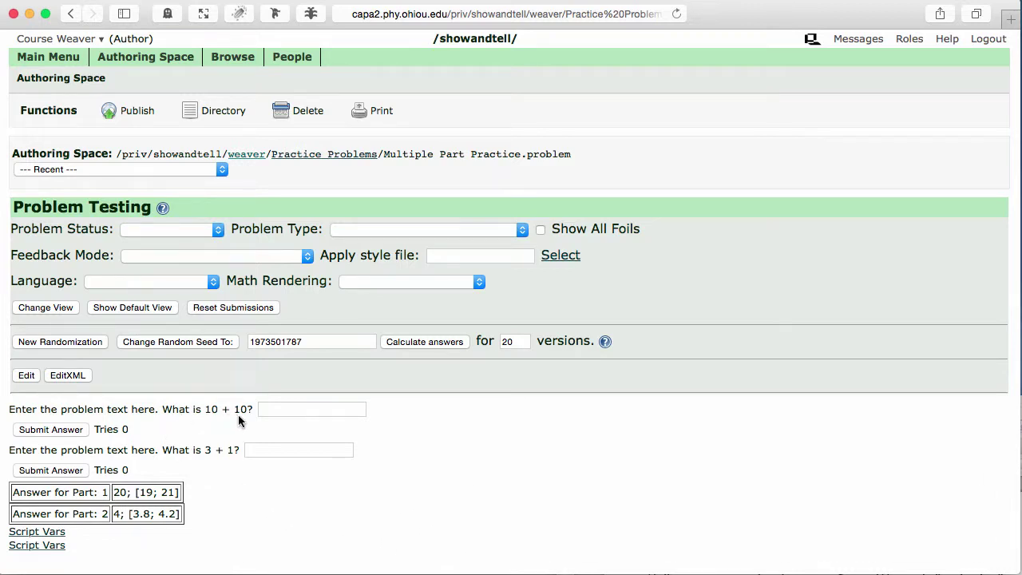
{"action": "left_click", "coordinate": [81, 341]}
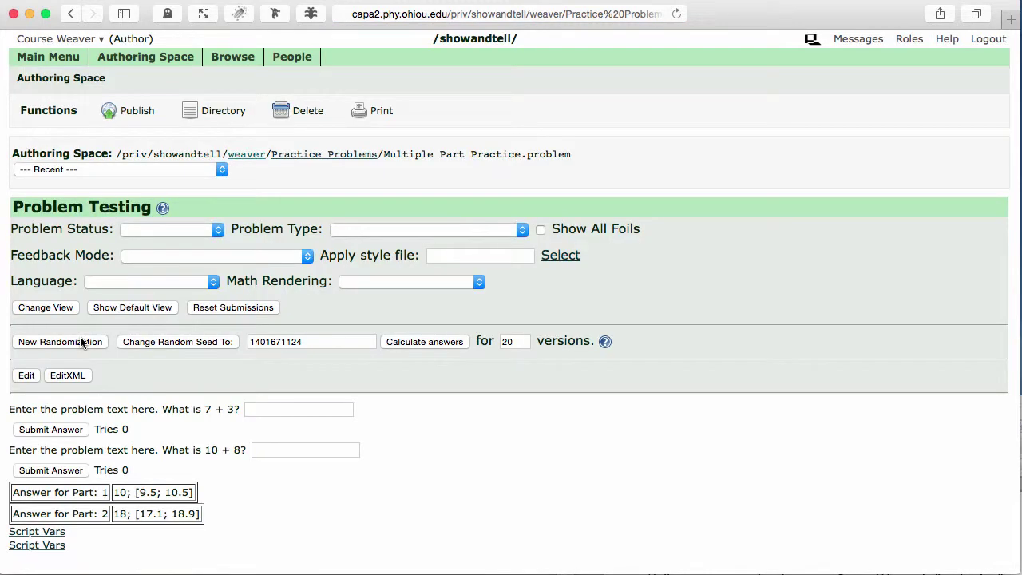
{"action": "left_click", "coordinate": [80, 341]}
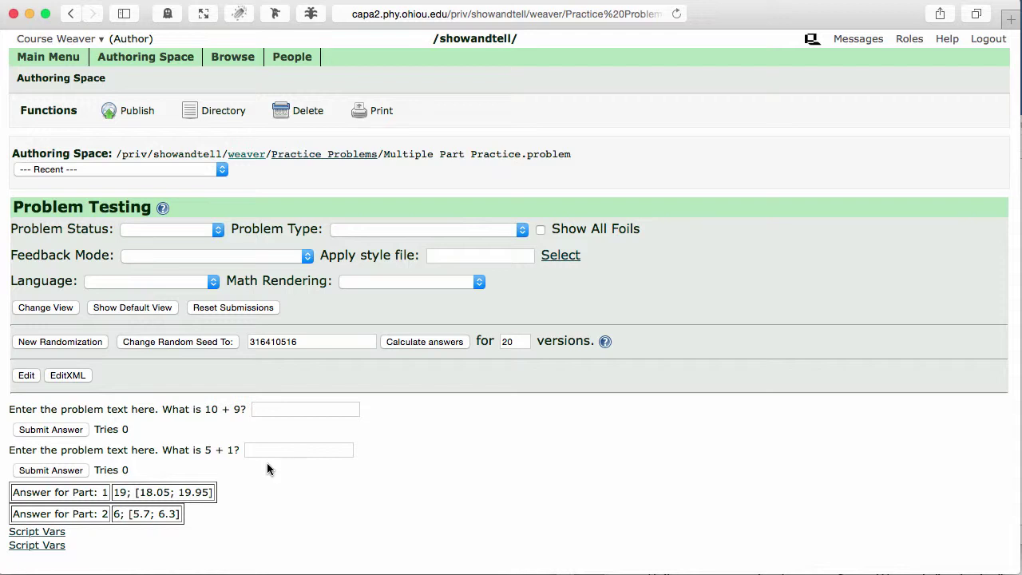
Step: Reopen the problem's XML source and delete the entire part 2 block
{"action": "left_click", "coordinate": [71, 376]}
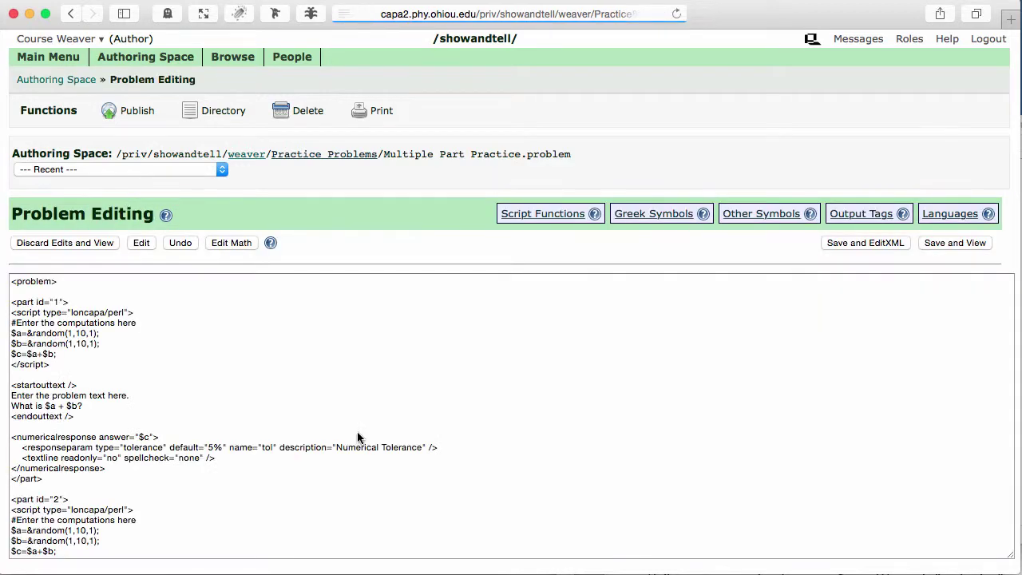
{"action": "scroll", "coordinate": [356, 435], "scroll_direction": "down", "scroll_amount": 5}
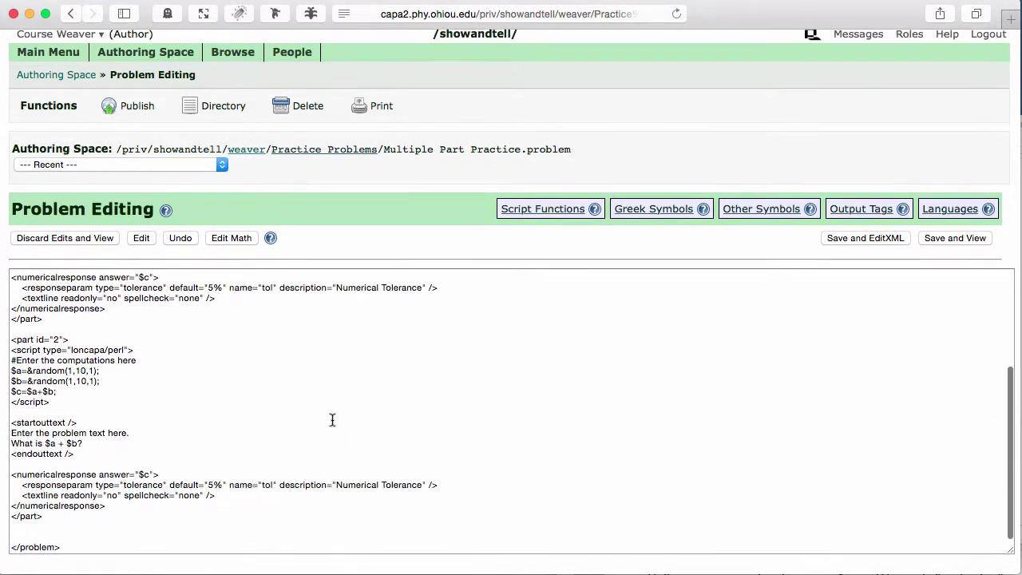
{"action": "left_click_drag", "start_coordinate": [44, 520], "coordinate": [35, 474]}
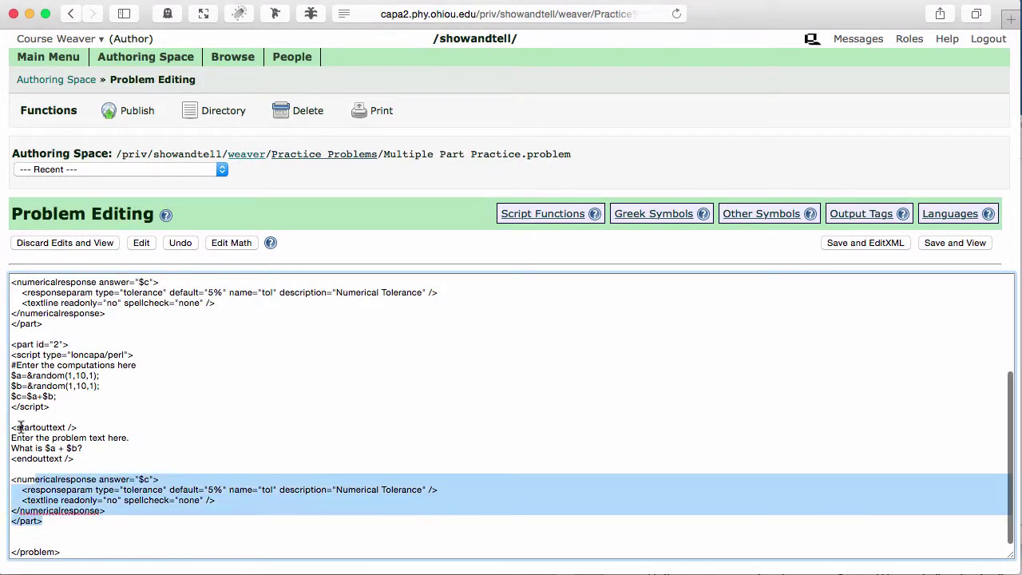
{"action": "left_click_drag", "start_coordinate": [19, 427], "coordinate": [11, 344]}
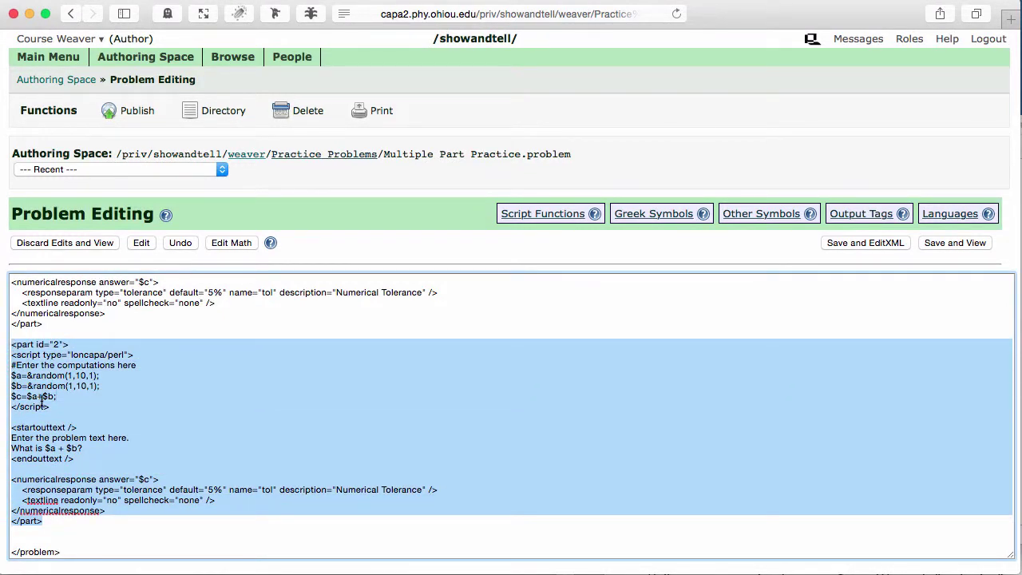
{"action": "key", "text": "BackSpace"}
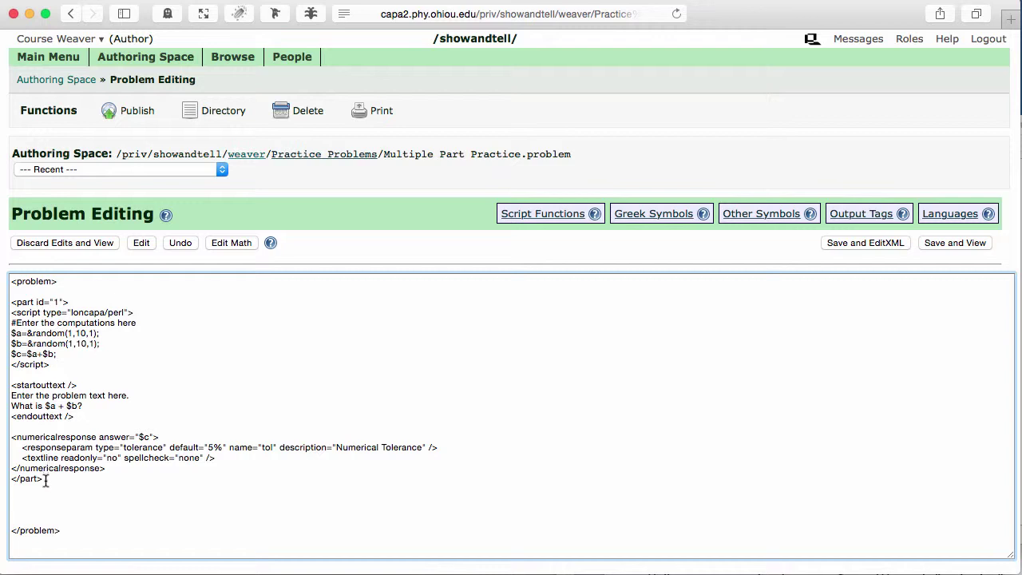
Step: Remove the part 1 opening and closing tags and the extra blank lines before </problem>, and save and view the problem
{"action": "left_click_drag", "start_coordinate": [46, 481], "coordinate": [6, 480]}
{"action": "key", "text": "BackSpace"}
{"action": "left_click_drag", "start_coordinate": [73, 302], "coordinate": [6, 302]}
{"action": "key", "text": "BackSpace"}
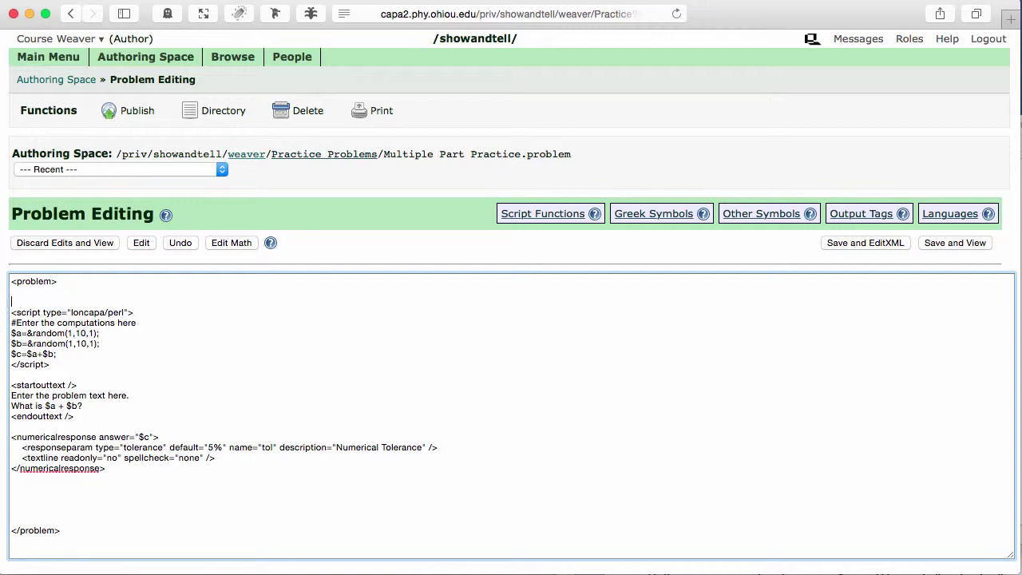
{"action": "left_click", "coordinate": [21, 514]}
{"action": "key", "text": "BackSpace"}
{"action": "key", "text": "BackSpace"}
{"action": "key", "text": "BackSpace"}
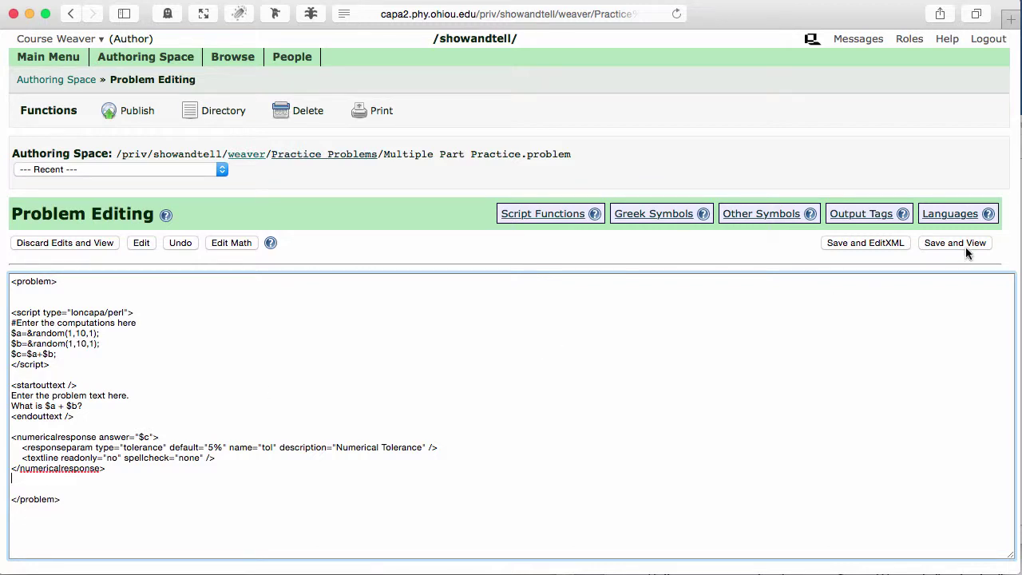
{"action": "left_click", "coordinate": [966, 243]}
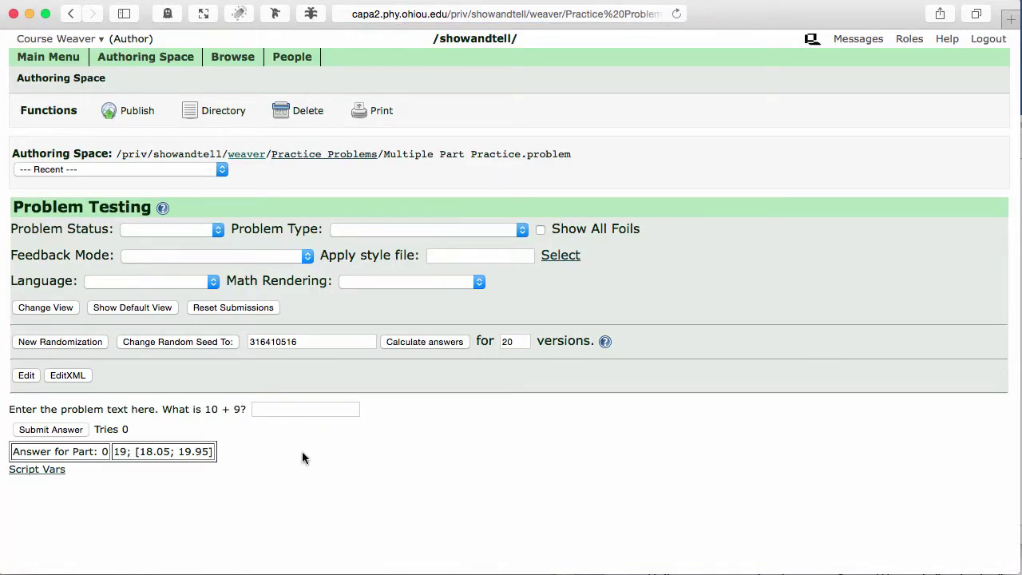
Step: Open the problem in the non-XML editor and choose "Problem Part: Marker for Start of New Part" for insertion above the script block
{"action": "left_click", "coordinate": [27, 375]}
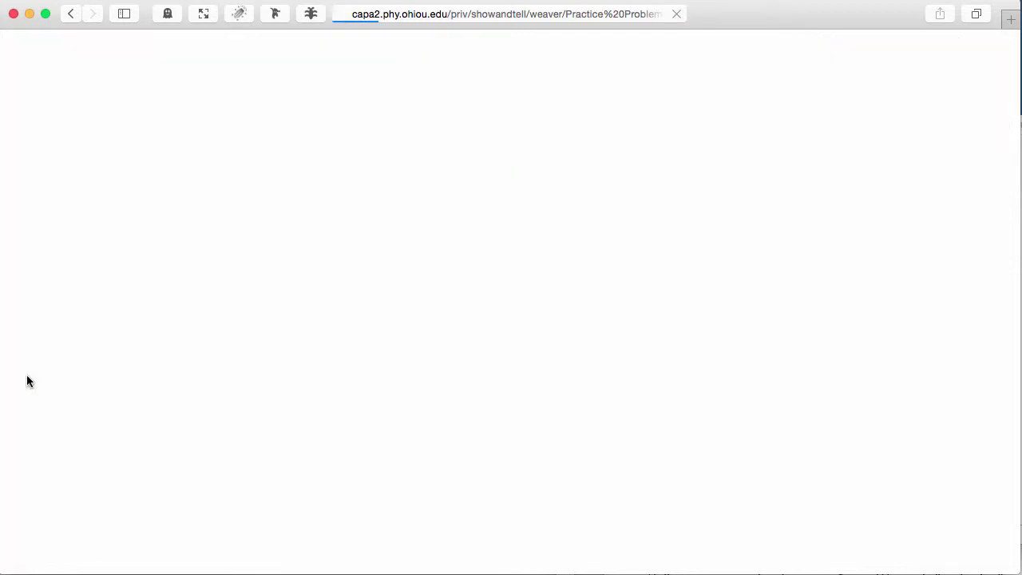
{"action": "scroll", "coordinate": [25, 391], "scroll_direction": "down", "scroll_amount": 2}
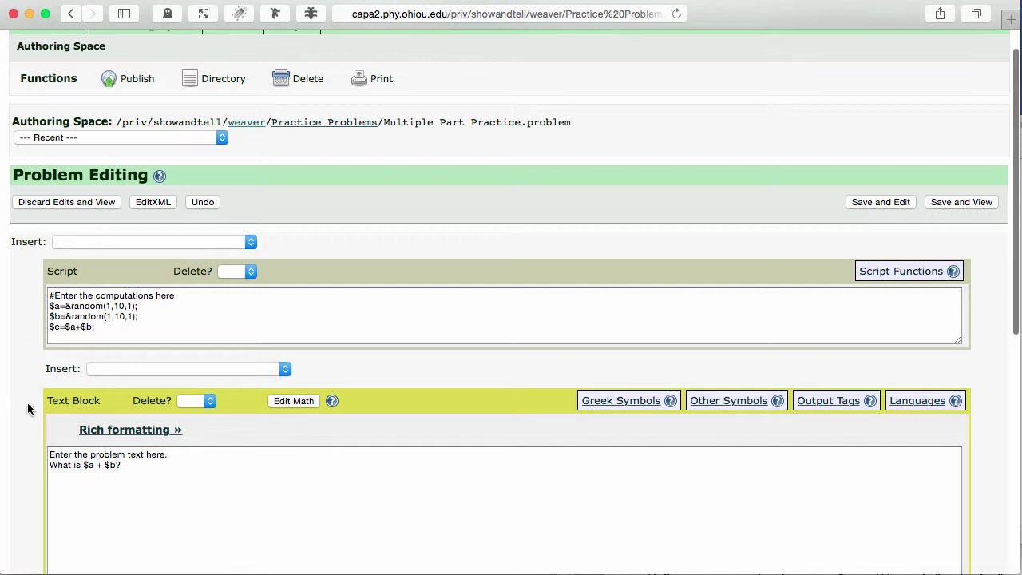
{"action": "scroll", "coordinate": [28, 403], "scroll_direction": "down", "scroll_amount": 10}
{"action": "scroll", "coordinate": [27, 402], "scroll_direction": "up", "scroll_amount": 12}
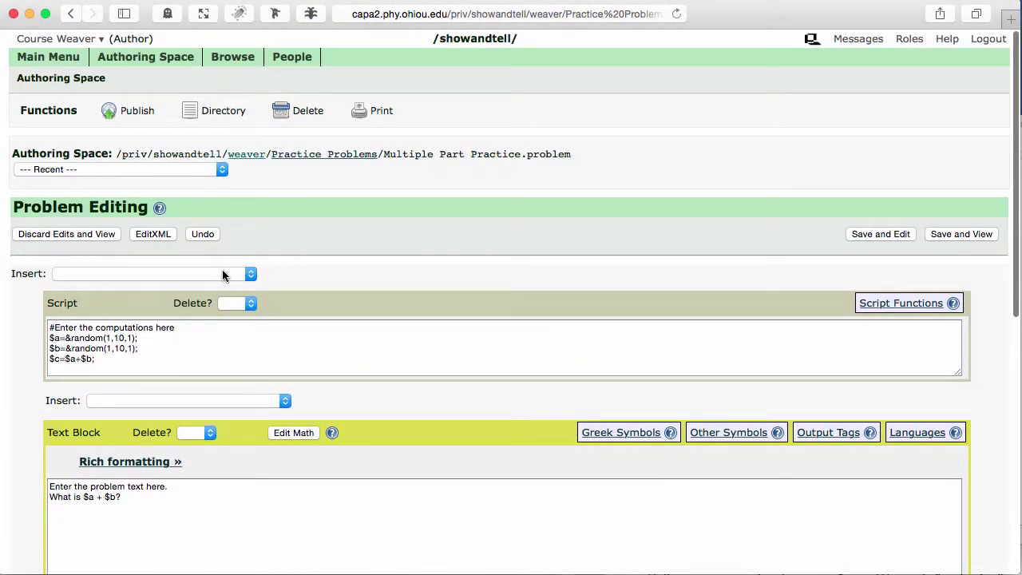
{"action": "left_click", "coordinate": [222, 275]}
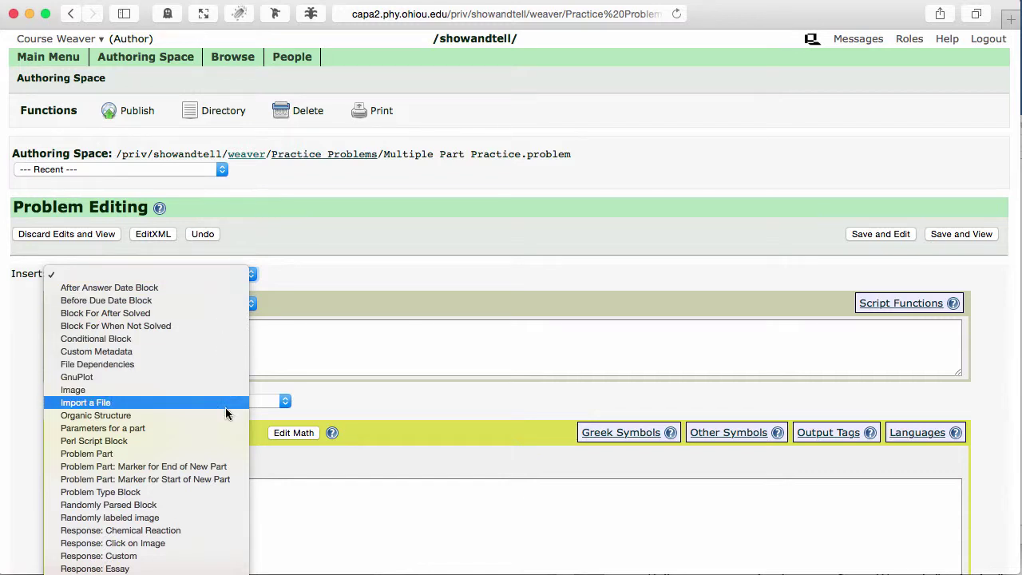
{"action": "left_click", "coordinate": [224, 479]}
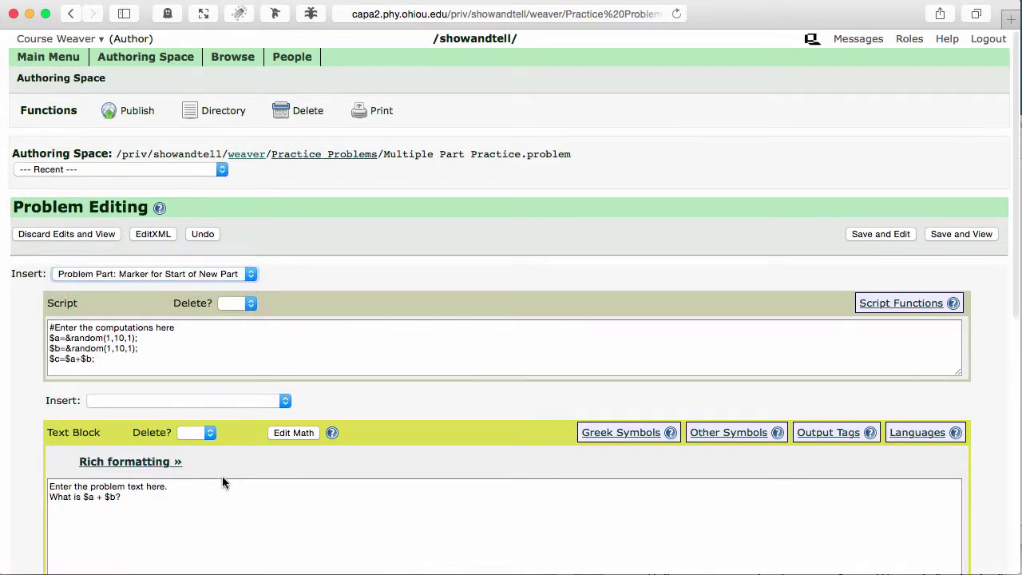
Step: Choose "Problem Part: Marker for End of New Part" for insertion after the numerical response, and save while continuing to edit
{"action": "scroll", "coordinate": [221, 476], "scroll_direction": "down", "scroll_amount": 10}
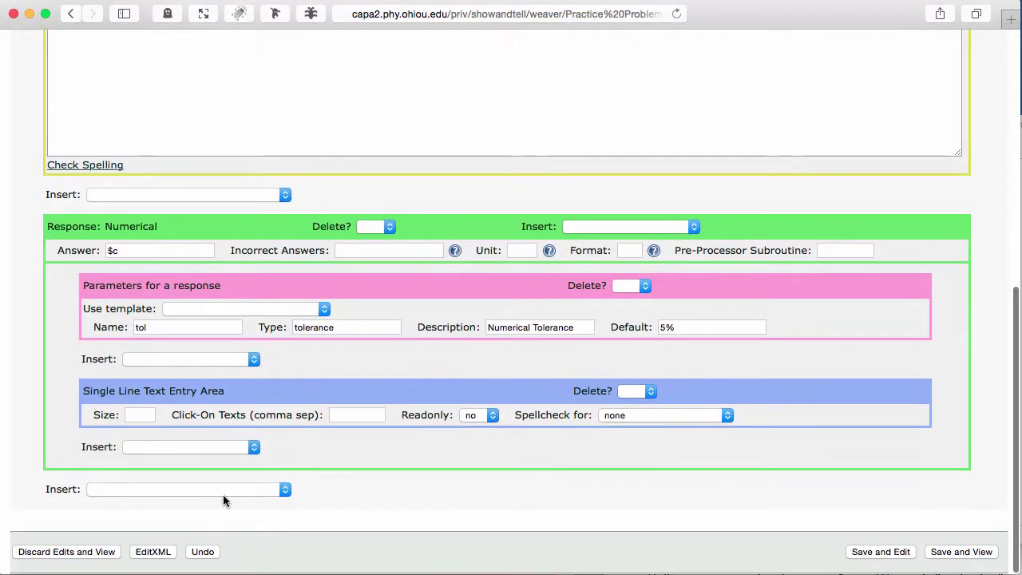
{"action": "left_click", "coordinate": [223, 494]}
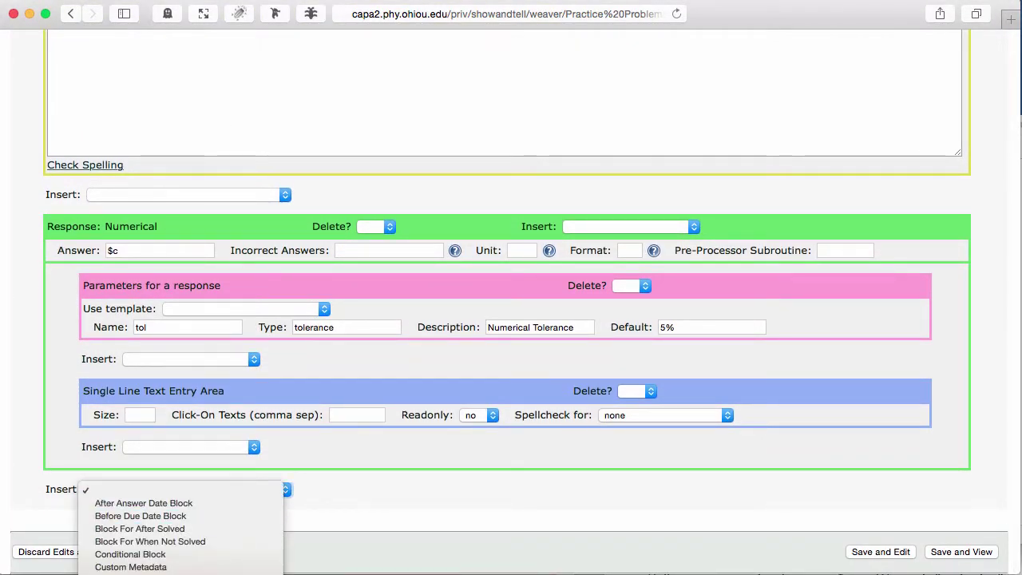
{"action": "left_click", "coordinate": [181, 566]}
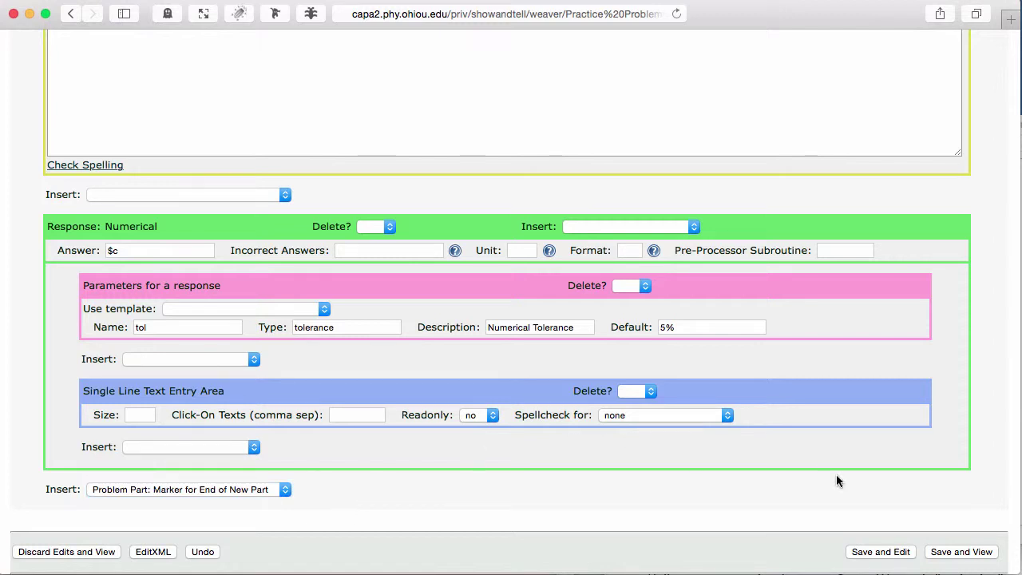
{"action": "left_click", "coordinate": [875, 557]}
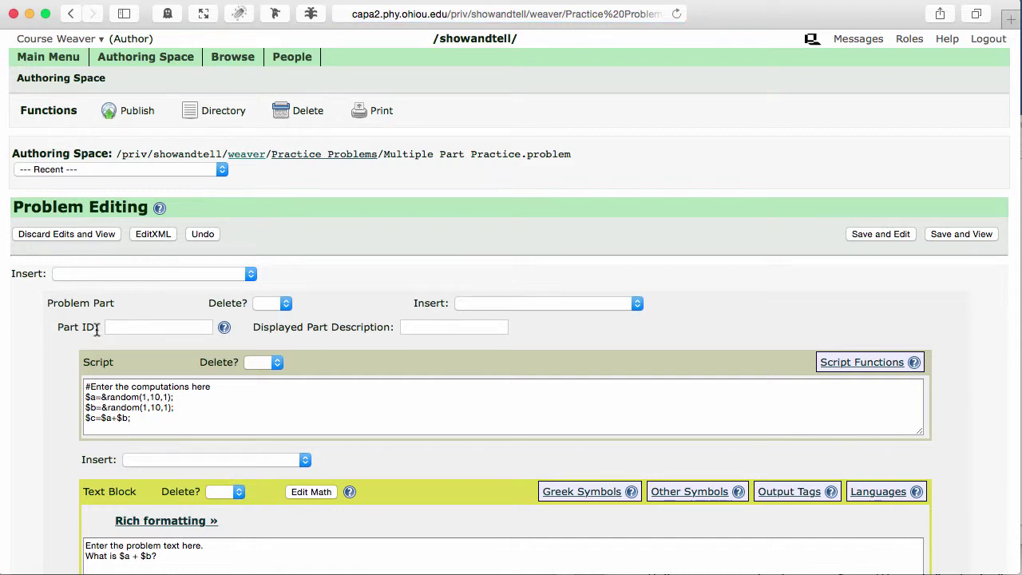
Step: Set the existing part's ID to 1, choose Problem Part for insertion after it, and save while continuing to edit
{"action": "left_click", "coordinate": [128, 326]}
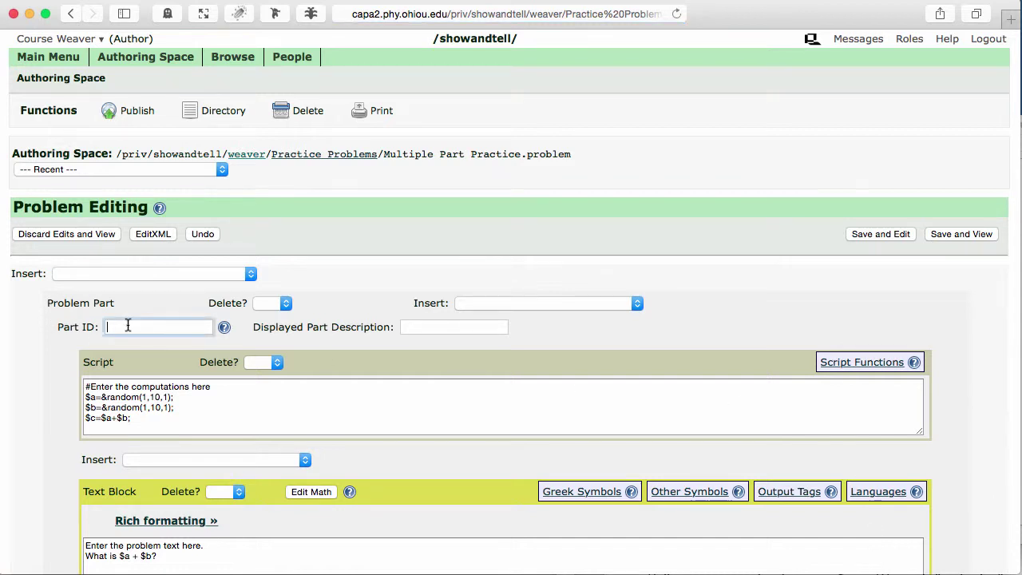
{"action": "type", "text": "1"}
{"action": "scroll", "coordinate": [57, 336], "scroll_direction": "down", "scroll_amount": 2}
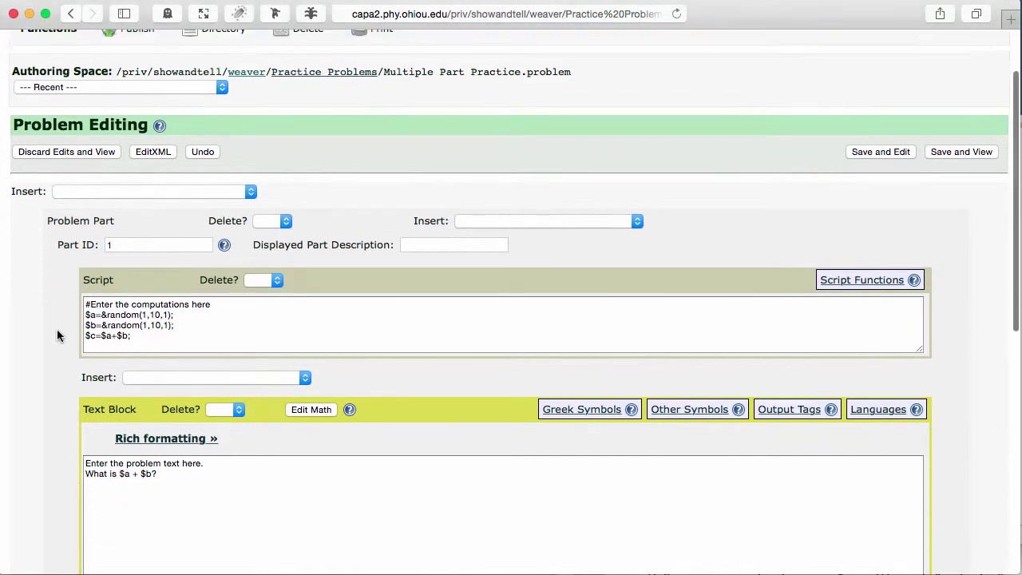
{"action": "scroll", "coordinate": [56, 335], "scroll_direction": "down", "scroll_amount": 10}
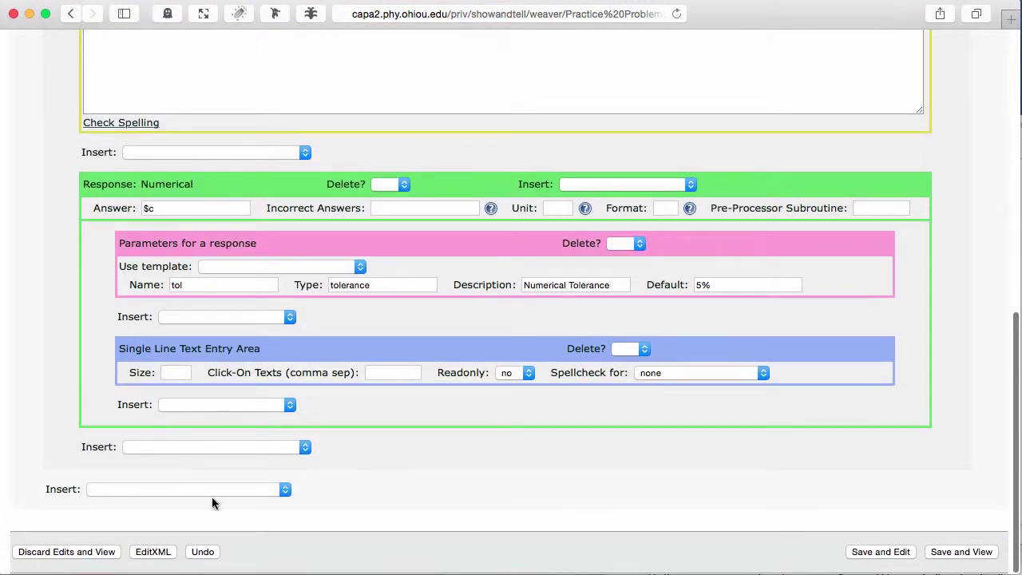
{"action": "left_click", "coordinate": [261, 489]}
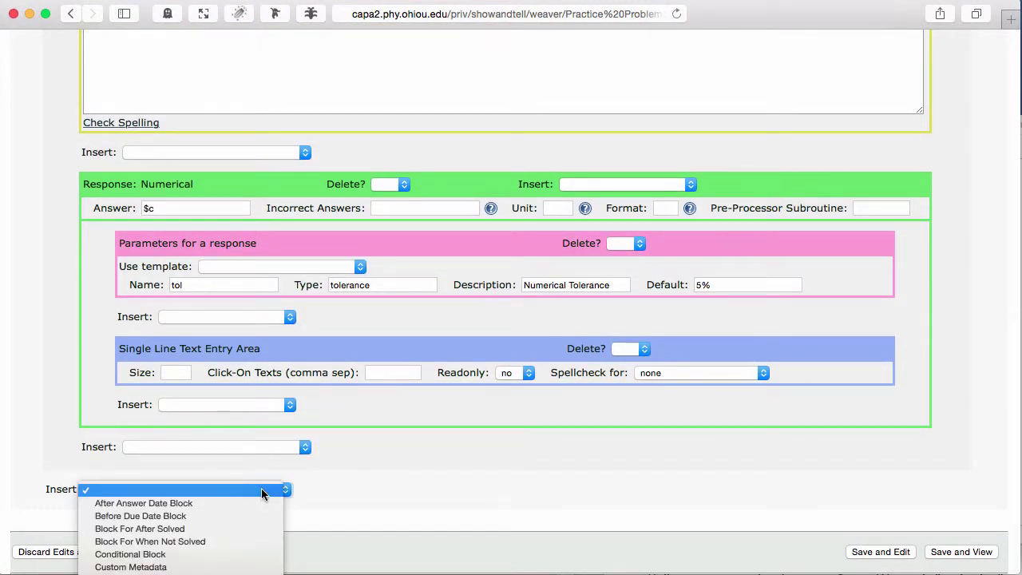
{"action": "left_click", "coordinate": [136, 565]}
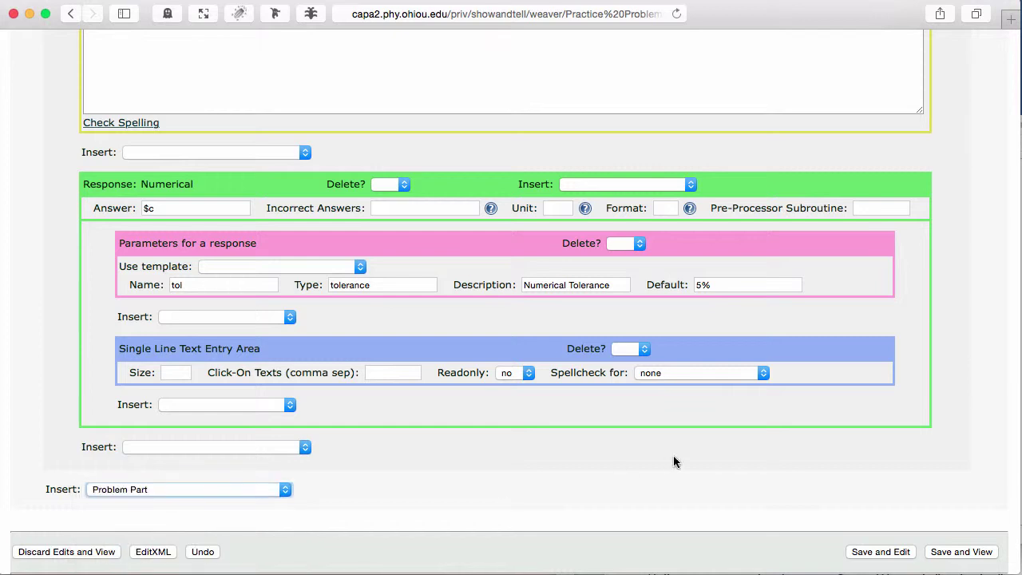
{"action": "left_click", "coordinate": [865, 551]}
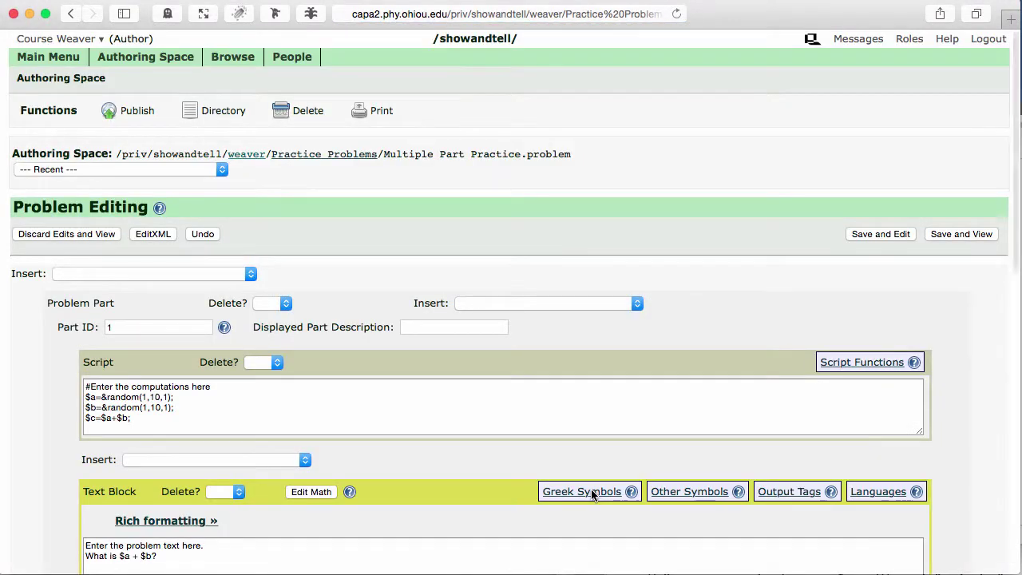
Step: Set the new empty part's ID to 2, insert a Perl Script Block inside it, and save while continuing to edit
{"action": "scroll", "coordinate": [591, 496], "scroll_direction": "down", "scroll_amount": 2}
{"action": "scroll", "coordinate": [590, 495], "scroll_direction": "down", "scroll_amount": 10}
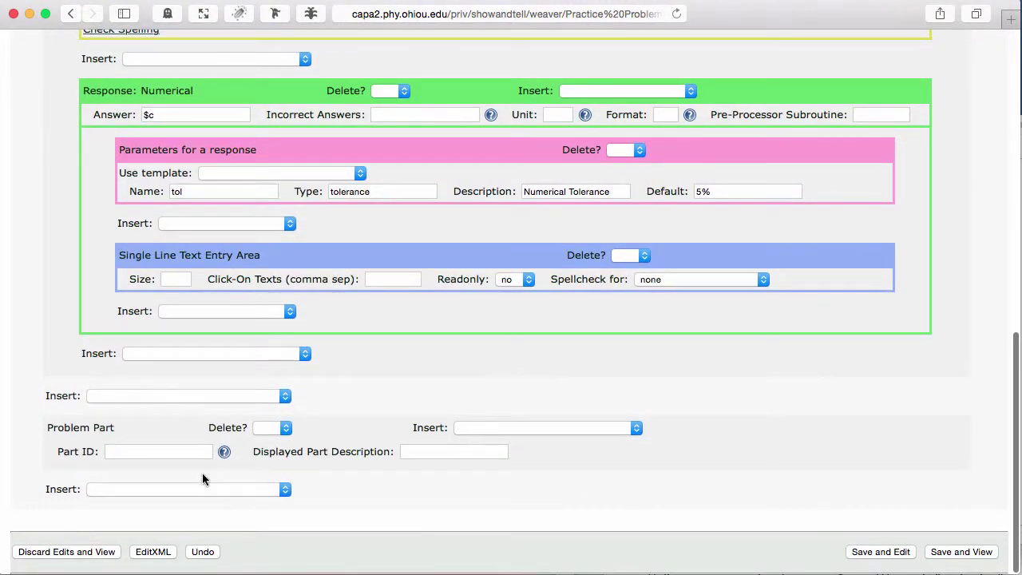
{"action": "left_click", "coordinate": [165, 453]}
{"action": "type", "text": "2"}
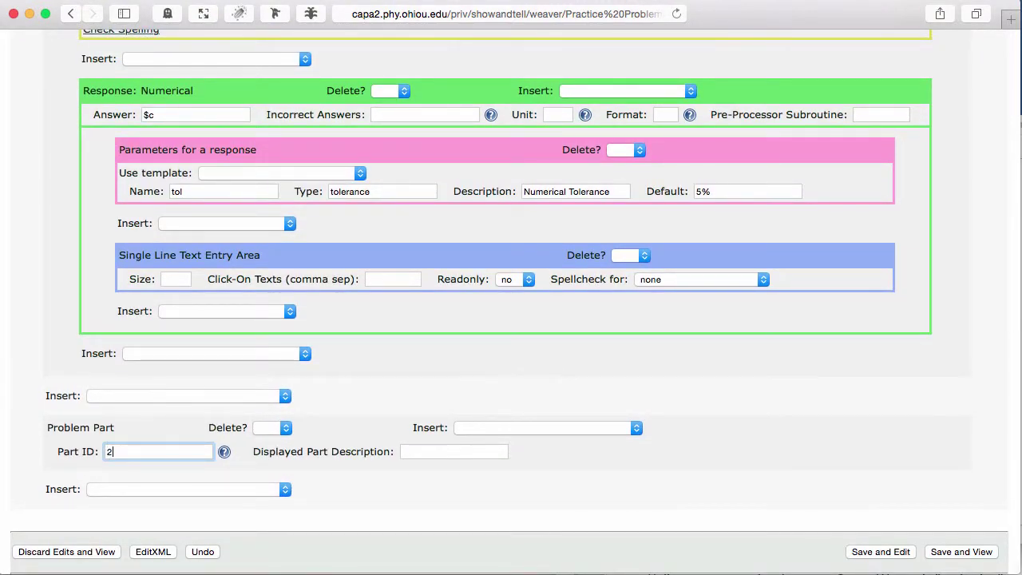
{"action": "left_click", "coordinate": [373, 438]}
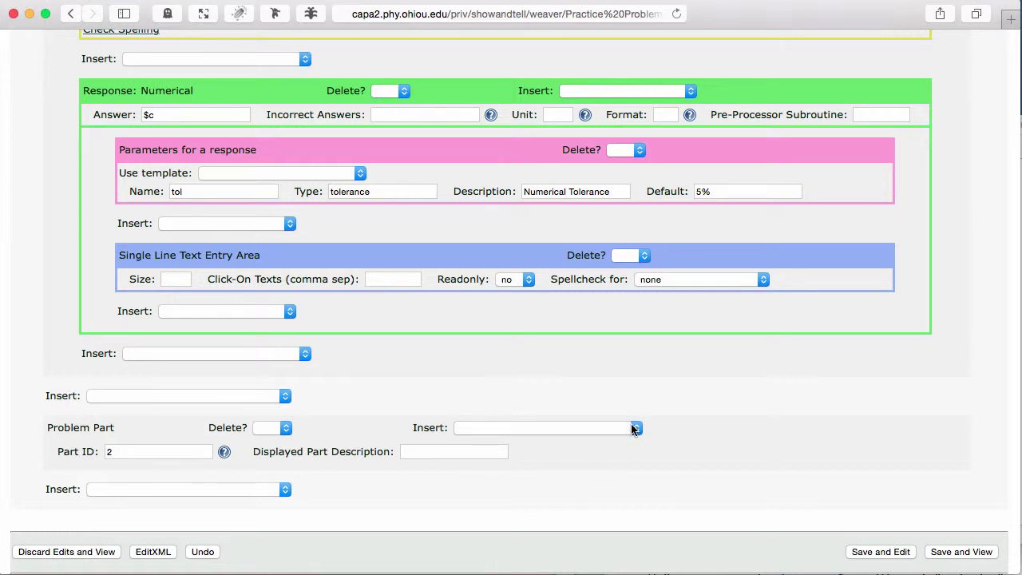
{"action": "left_click", "coordinate": [593, 428]}
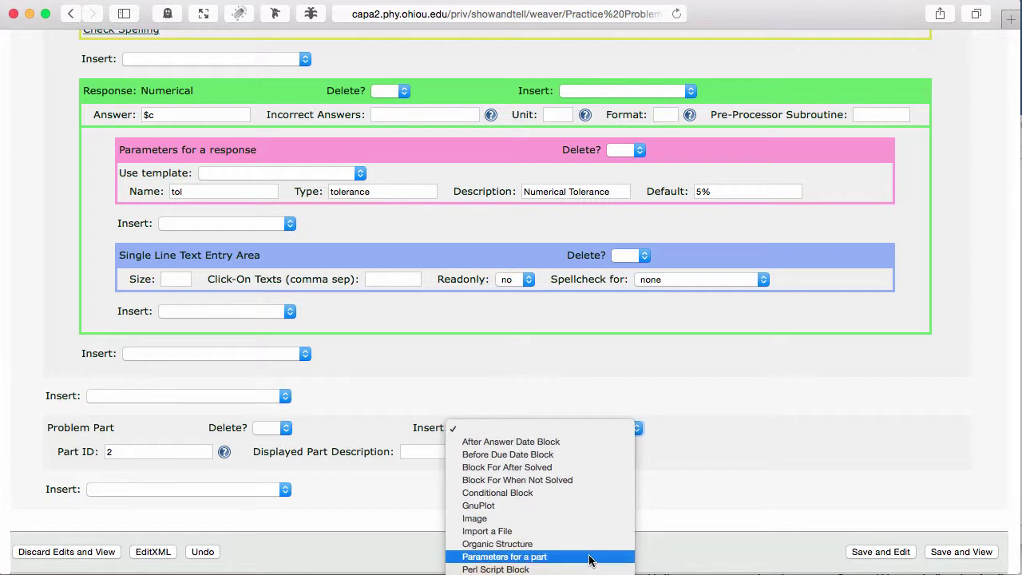
{"action": "left_click", "coordinate": [778, 542]}
{"action": "left_click", "coordinate": [872, 550]}
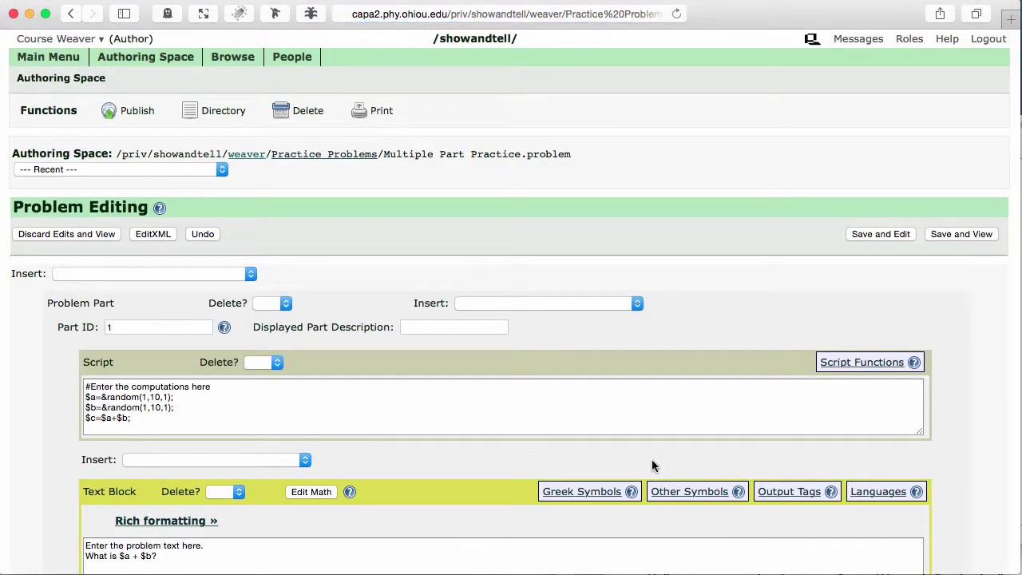
Step: Insert a text block after the script block in part 2, and save while continuing to edit
{"action": "scroll", "coordinate": [652, 465], "scroll_direction": "down", "scroll_amount": 10}
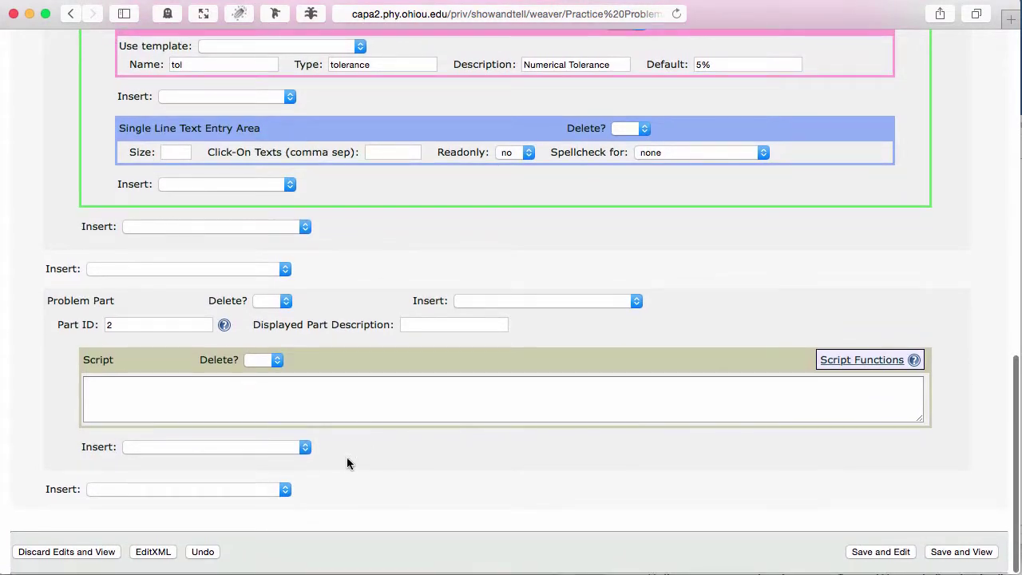
{"action": "left_click", "coordinate": [292, 451]}
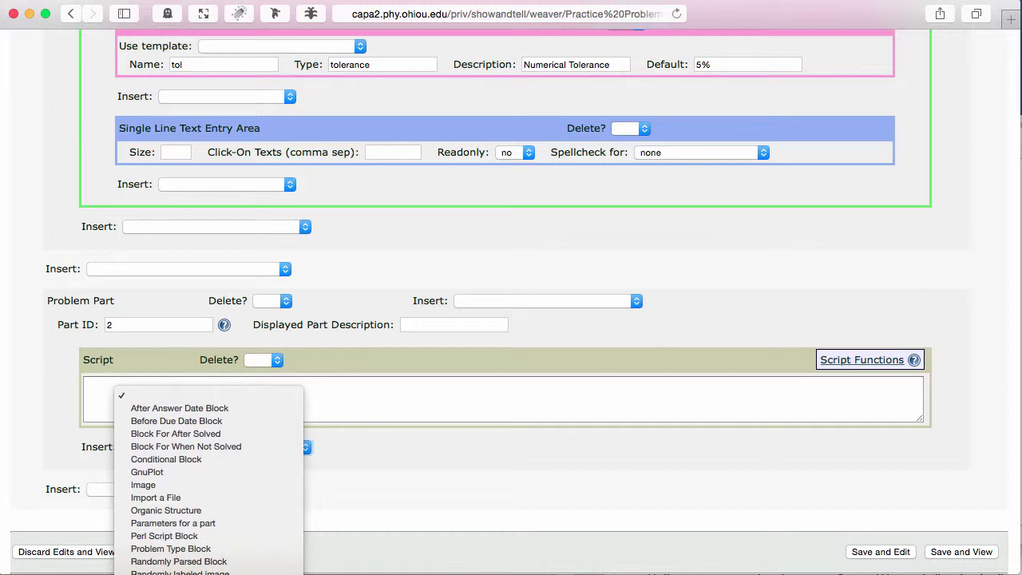
{"action": "scroll", "coordinate": [176, 519], "scroll_direction": "down", "scroll_amount": 3}
{"action": "left_click", "coordinate": [167, 543]}
{"action": "left_click", "coordinate": [878, 553]}
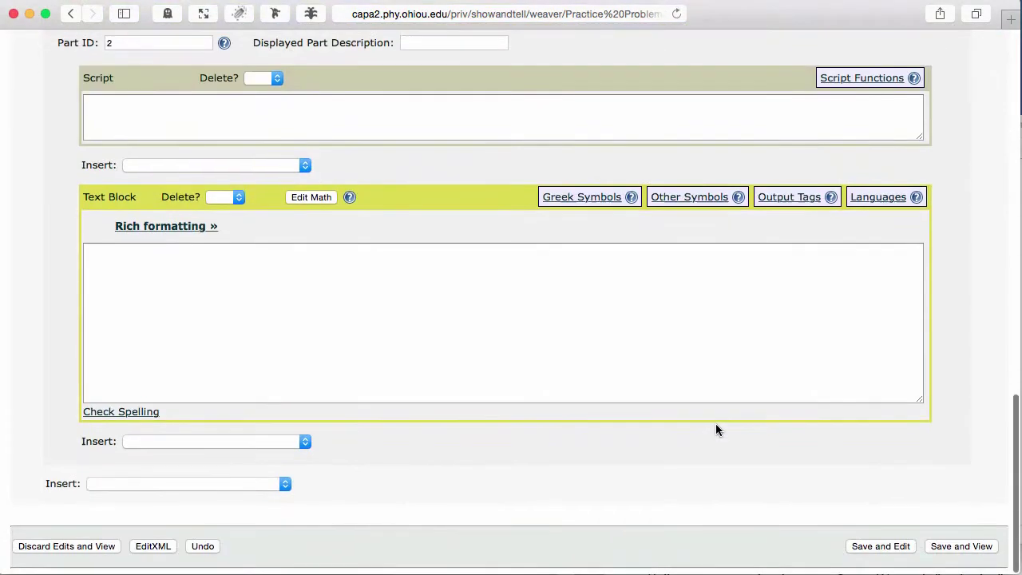
Step: Insert a numerical response after the text block in part 2, and save while continuing to edit
{"action": "left_click", "coordinate": [289, 445]}
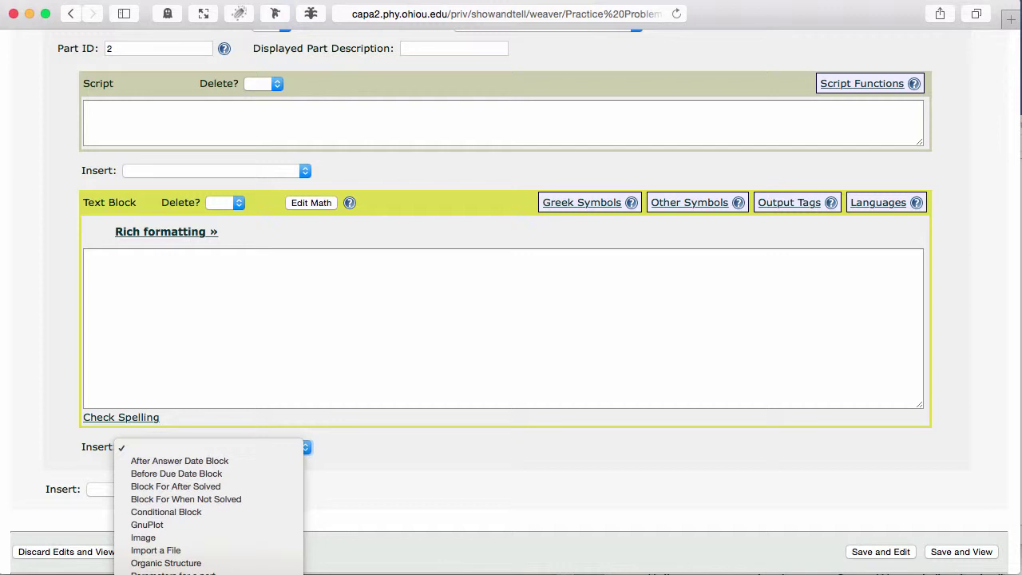
{"action": "key", "text": "Return"}
{"action": "left_click", "coordinate": [872, 561]}
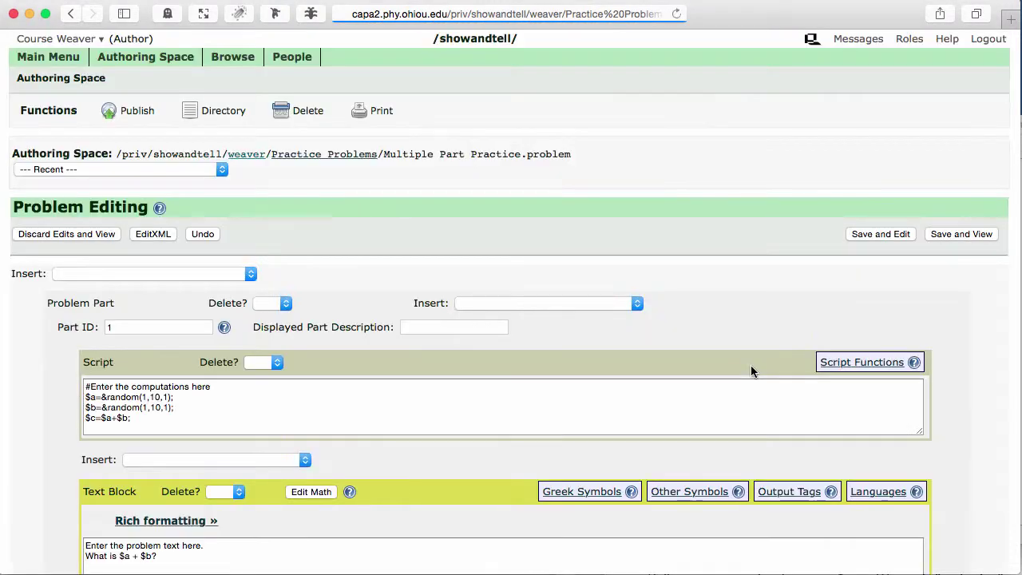
Step: Delete the hint block from part 2's numerical response, and save while continuing to edit
{"action": "scroll", "coordinate": [750, 365], "scroll_direction": "down", "scroll_amount": 15}
{"action": "scroll", "coordinate": [750, 365], "scroll_direction": "down", "scroll_amount": 10}
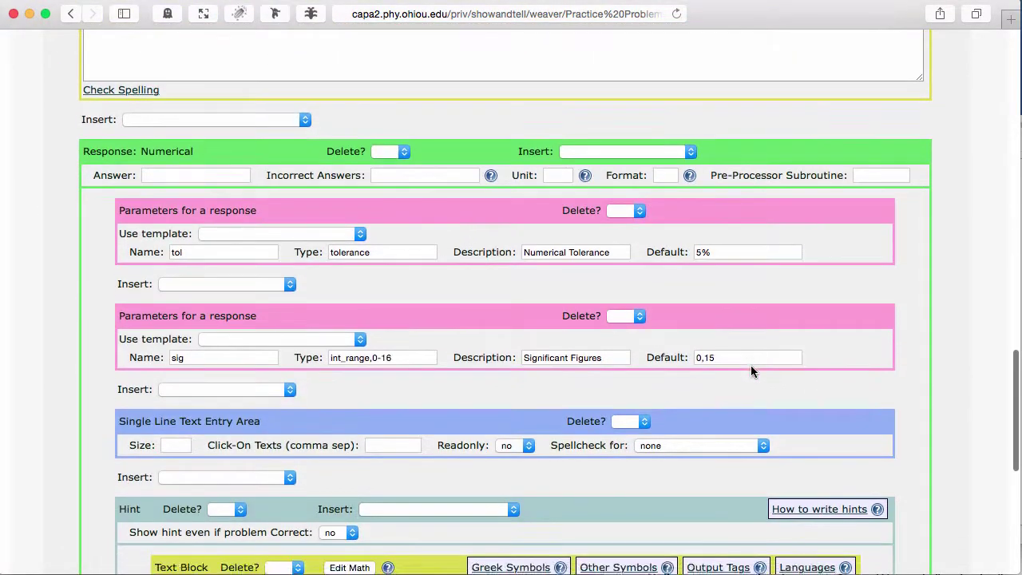
{"action": "scroll", "coordinate": [751, 365], "scroll_direction": "up", "scroll_amount": 3}
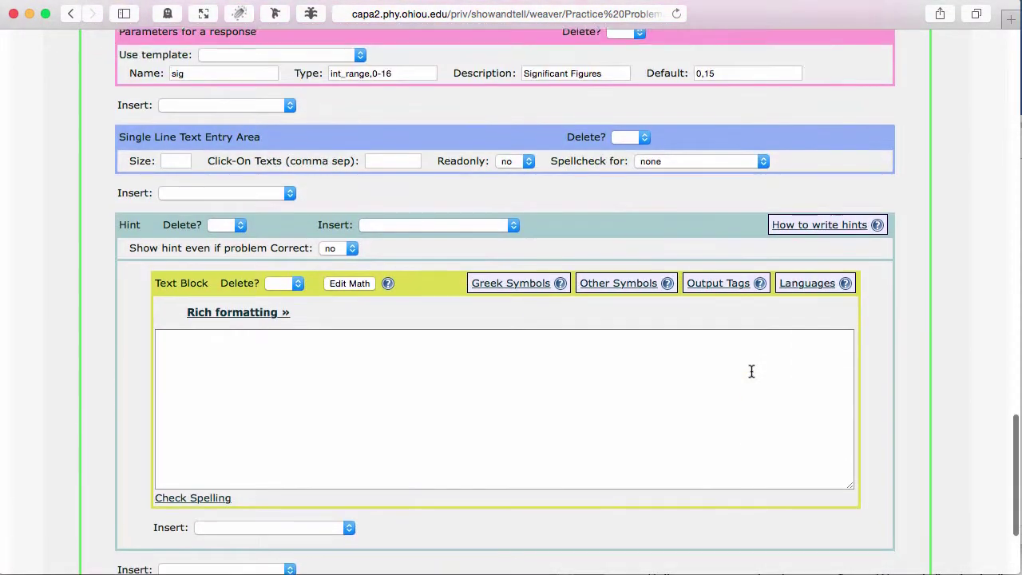
{"action": "left_click", "coordinate": [240, 227]}
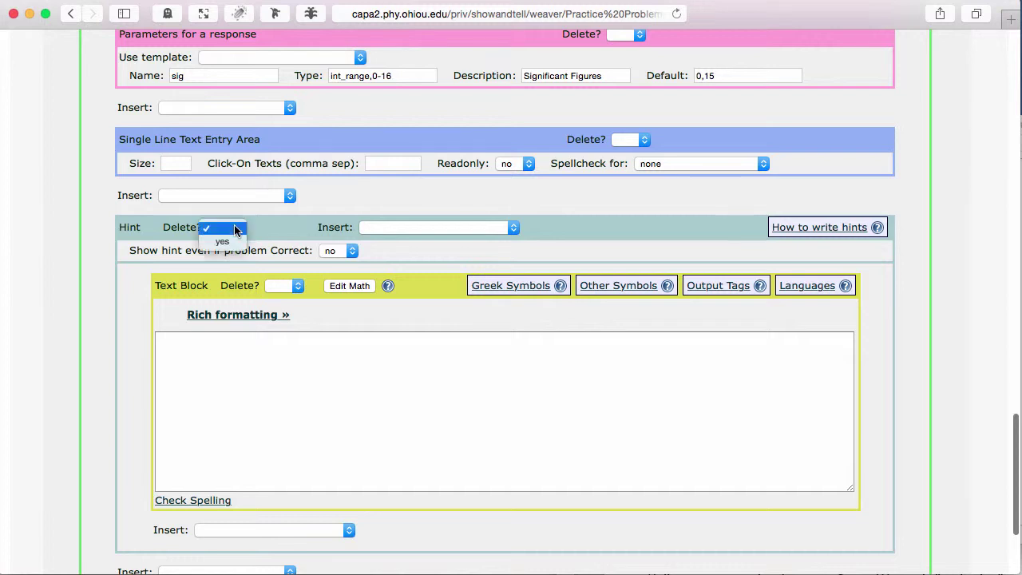
{"action": "left_click", "coordinate": [220, 241]}
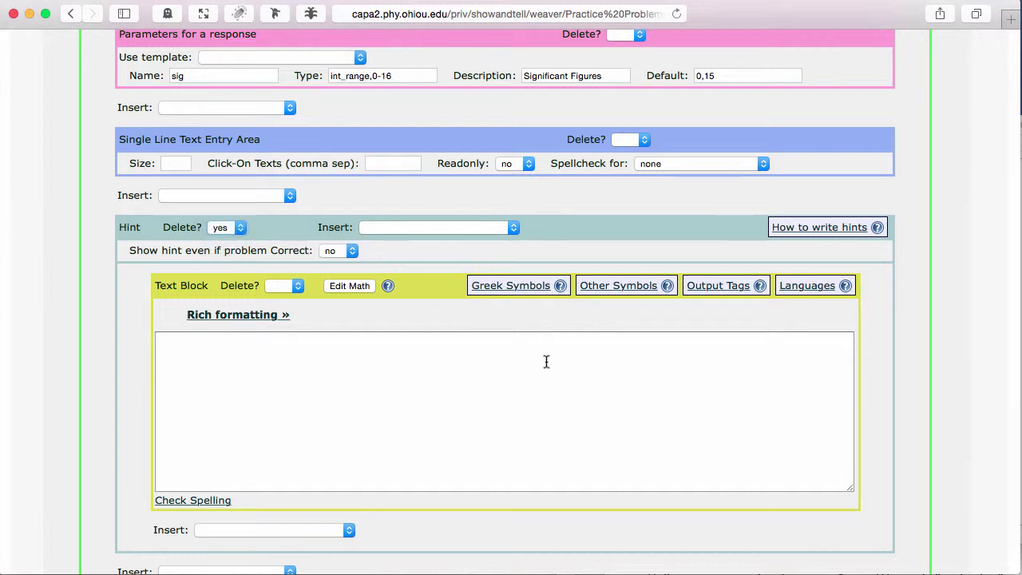
{"action": "scroll", "coordinate": [546, 361], "scroll_direction": "down", "scroll_amount": 3}
{"action": "left_click", "coordinate": [852, 551]}
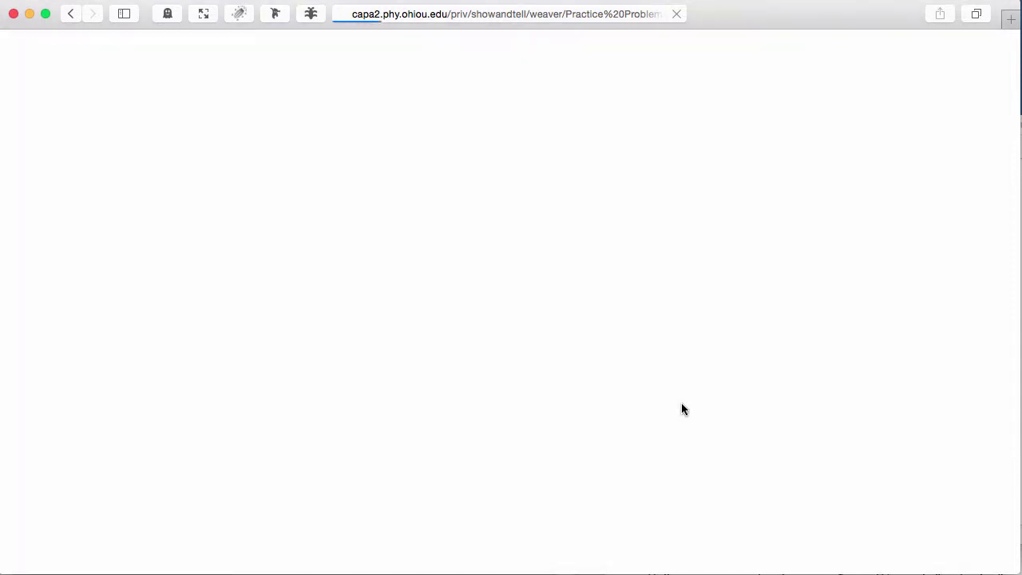
Step: Copy the four-line computation script from part 1 into the empty script block of part 2
{"action": "scroll", "coordinate": [681, 407], "scroll_direction": "down", "scroll_amount": 2}
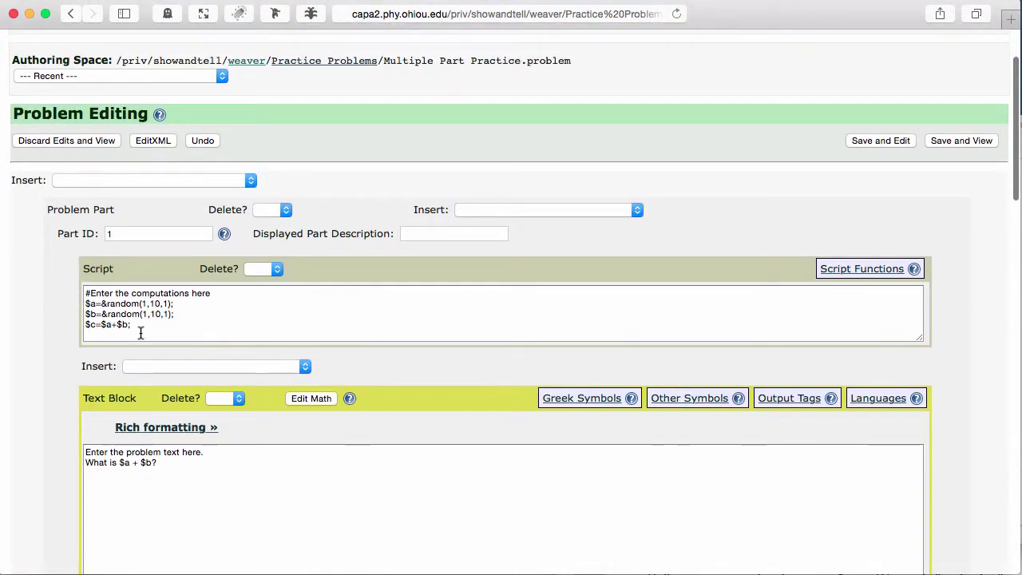
{"action": "left_click_drag", "start_coordinate": [140, 333], "coordinate": [83, 290]}
{"action": "key", "text": "super+c"}
{"action": "scroll", "coordinate": [219, 322], "scroll_direction": "down", "scroll_amount": 4}
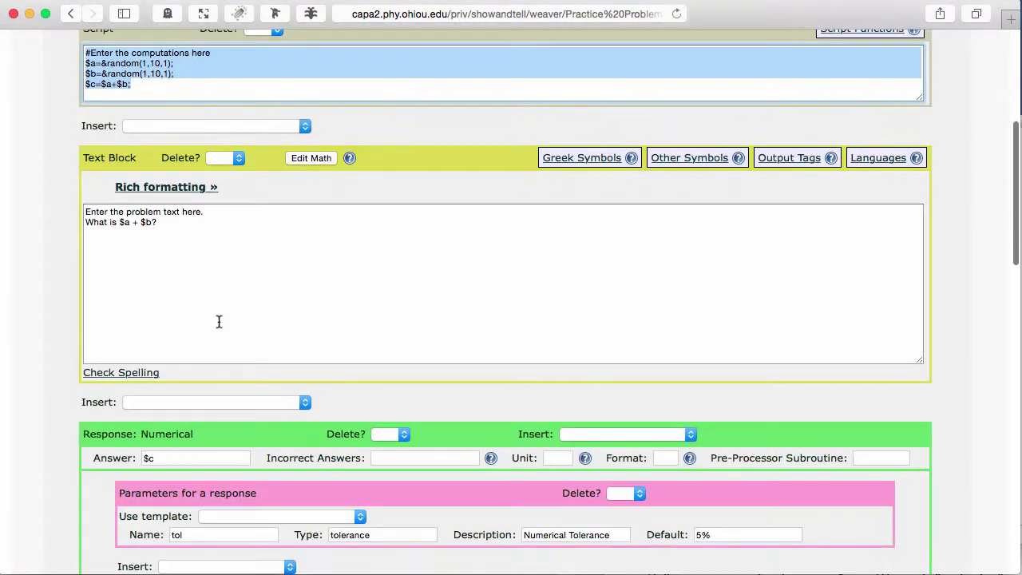
{"action": "scroll", "coordinate": [219, 322], "scroll_direction": "down", "scroll_amount": 10}
{"action": "left_click", "coordinate": [180, 278]}
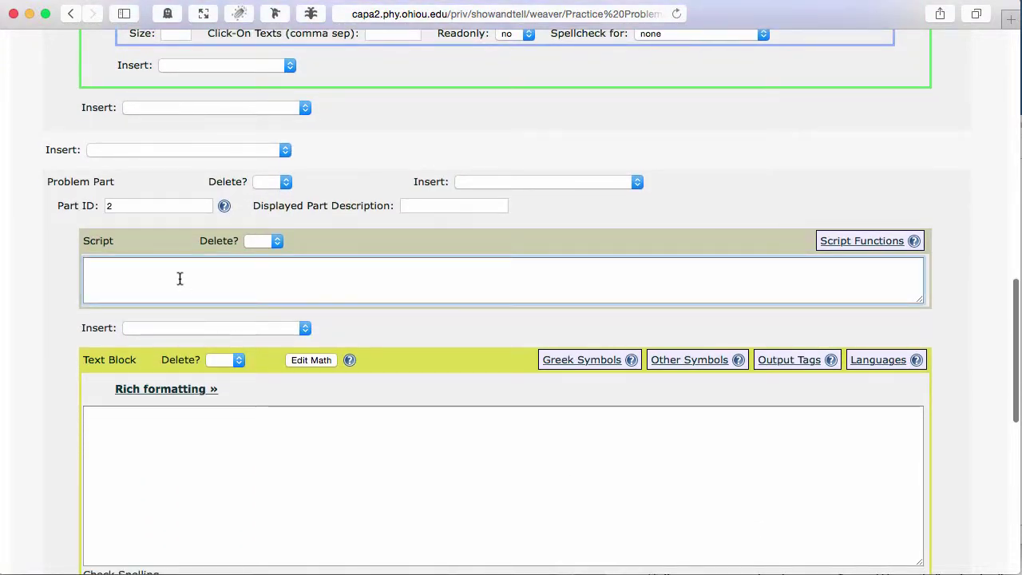
{"action": "key", "text": "super+v"}
Step: Copy the problem text "Enter the problem text here. What is $a + $b?" from part 1 into part 2's text block
{"action": "scroll", "coordinate": [180, 278], "scroll_direction": "up", "scroll_amount": 7}
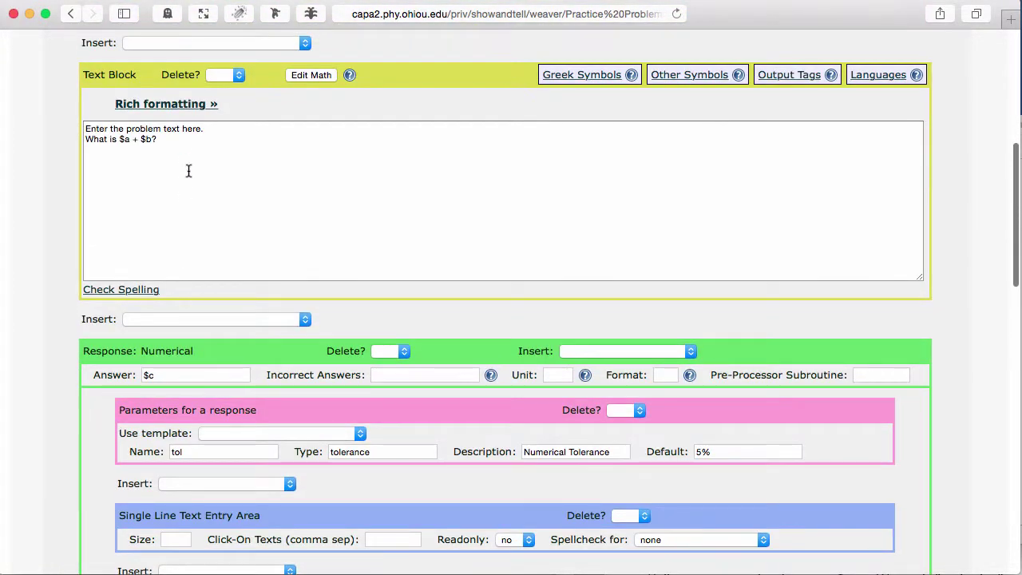
{"action": "left_click_drag", "start_coordinate": [189, 171], "coordinate": [78, 133]}
{"action": "key", "text": "super+c"}
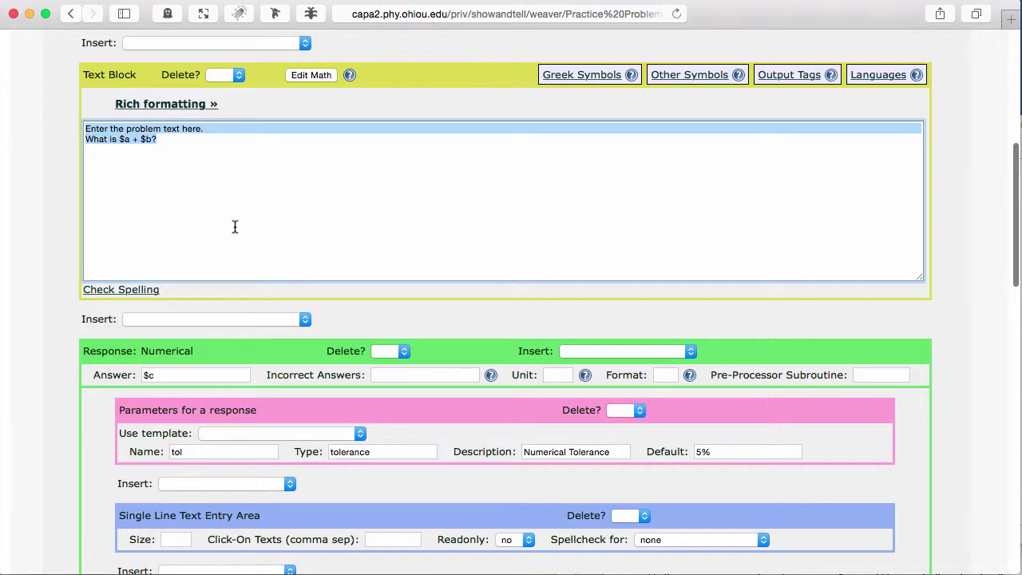
{"action": "scroll", "coordinate": [235, 227], "scroll_direction": "down", "scroll_amount": 10}
{"action": "left_click", "coordinate": [202, 347]}
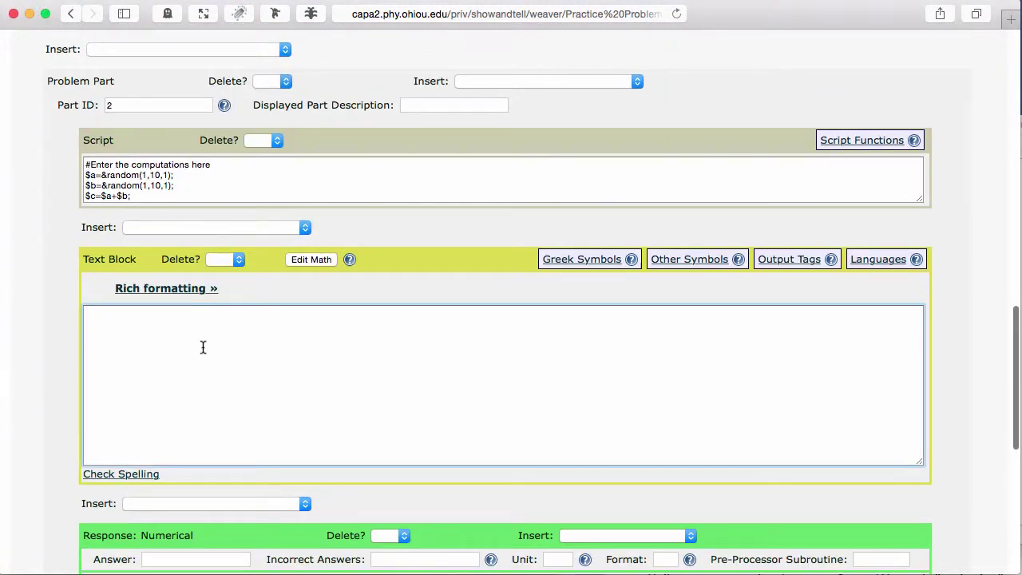
{"action": "key", "text": "super+v"}
Step: Set the answer of part 2's numerical response to $c, matching part 1
{"action": "scroll", "coordinate": [203, 346], "scroll_direction": "up", "scroll_amount": 6}
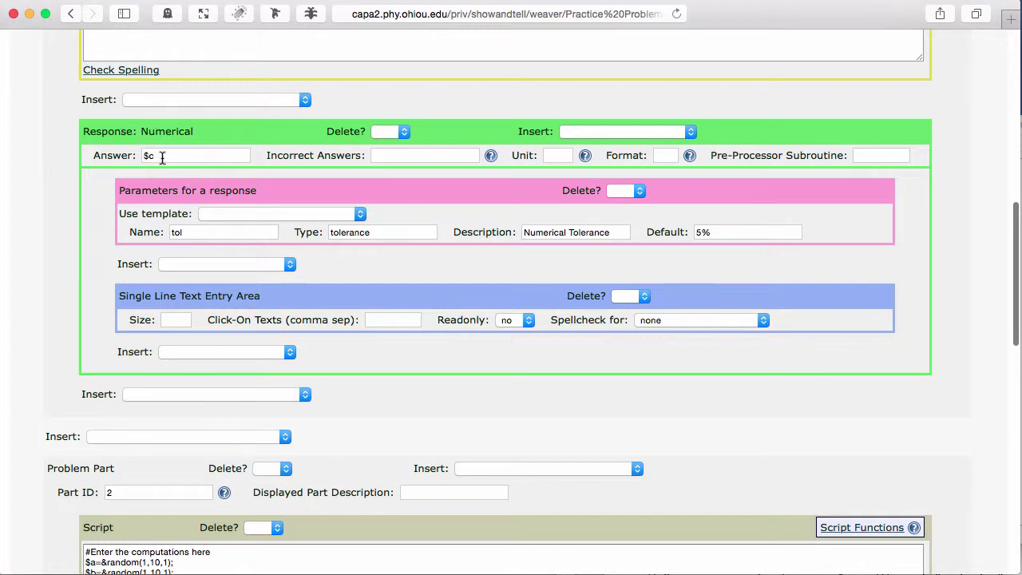
{"action": "scroll", "coordinate": [236, 273], "scroll_direction": "down", "scroll_amount": 10}
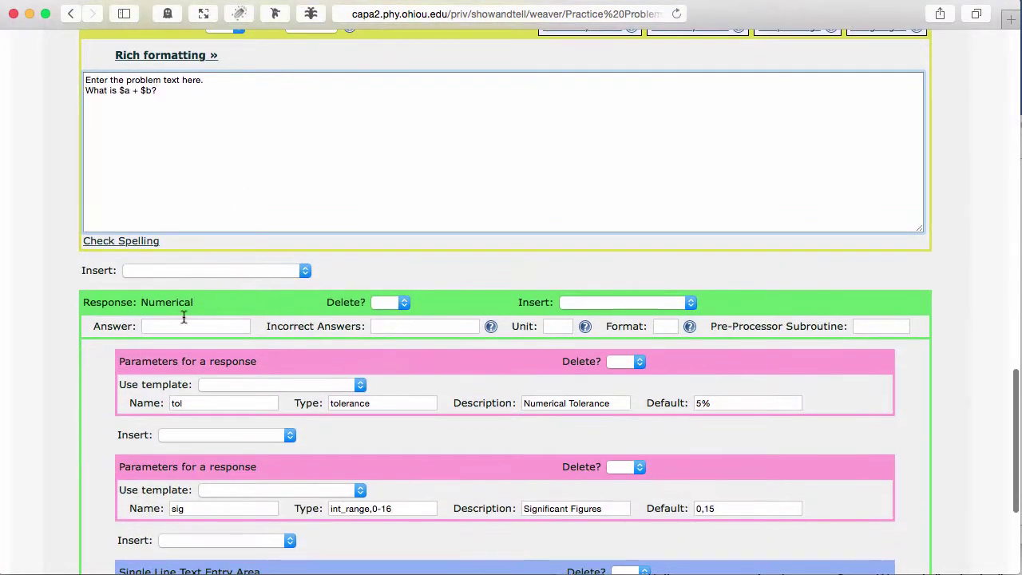
{"action": "left_click", "coordinate": [177, 327]}
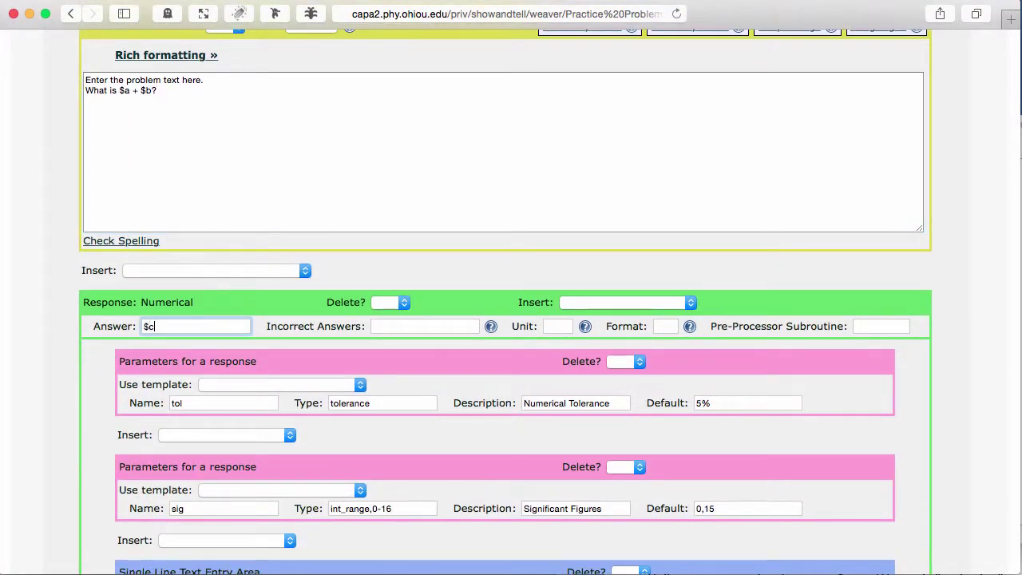
Step: Compare the scripts of both parts, save and view the problem, and generate a new randomization
{"action": "scroll", "coordinate": [206, 326], "scroll_direction": "up", "scroll_amount": 5}
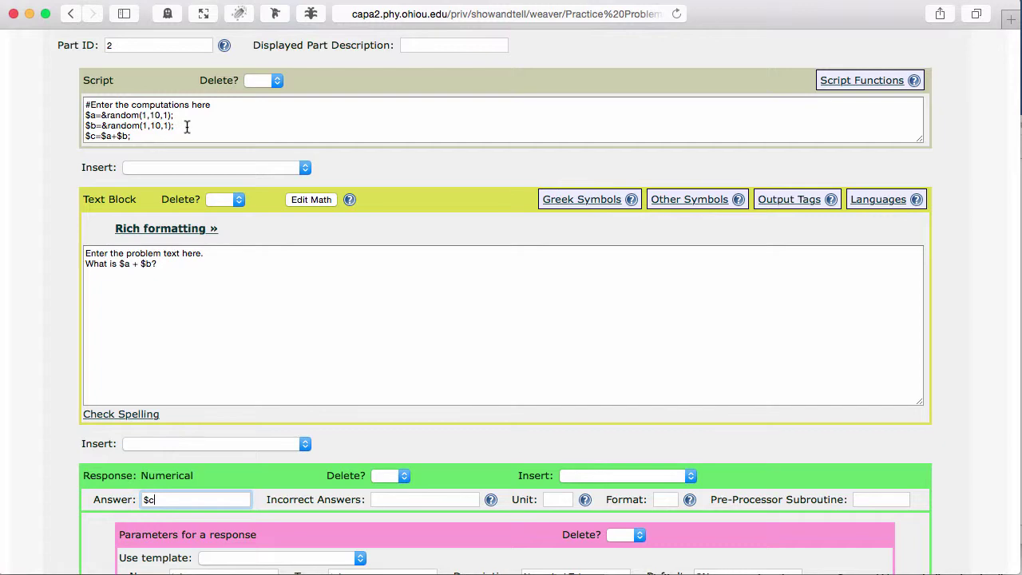
{"action": "scroll", "coordinate": [192, 135], "scroll_direction": "up", "scroll_amount": 20}
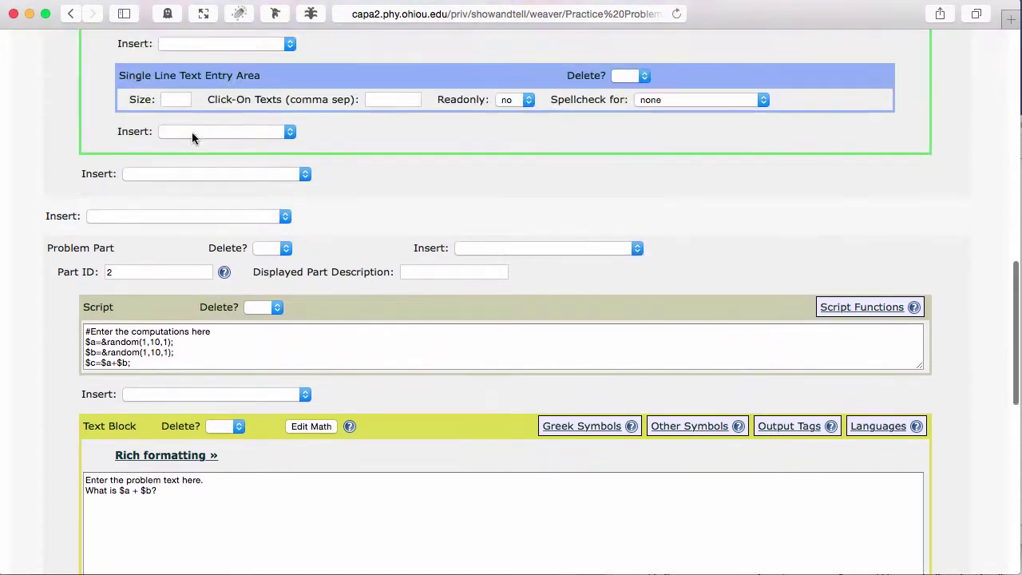
{"action": "scroll", "coordinate": [192, 138], "scroll_direction": "up", "scroll_amount": 2}
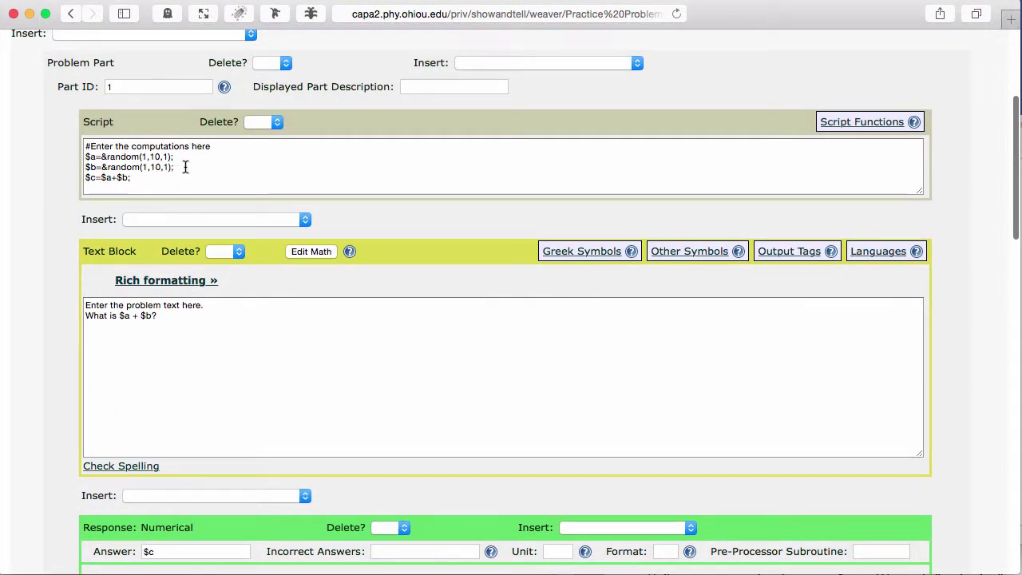
{"action": "scroll", "coordinate": [101, 216], "scroll_direction": "down", "scroll_amount": 20}
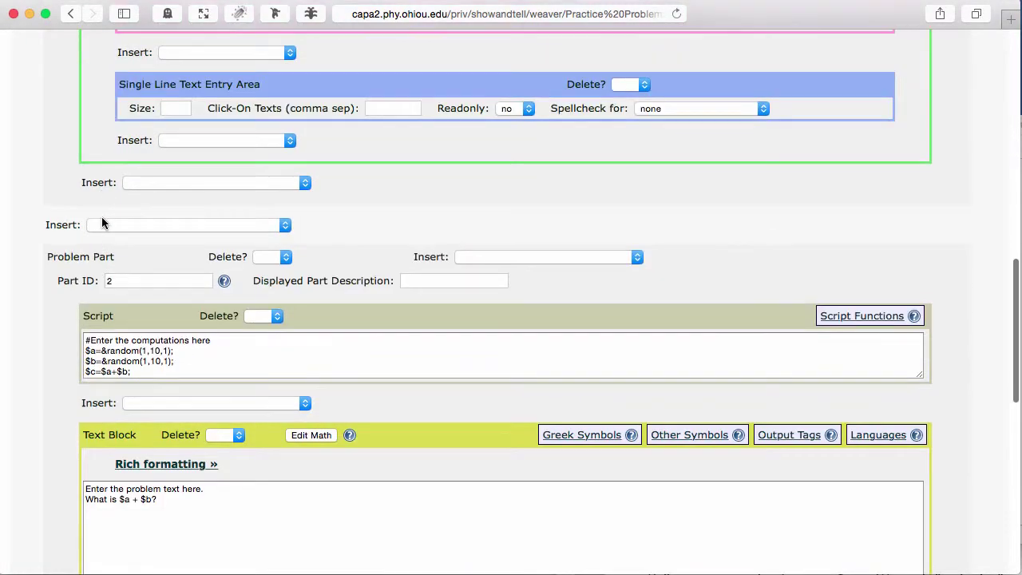
{"action": "scroll", "coordinate": [102, 216], "scroll_direction": "down", "scroll_amount": 10}
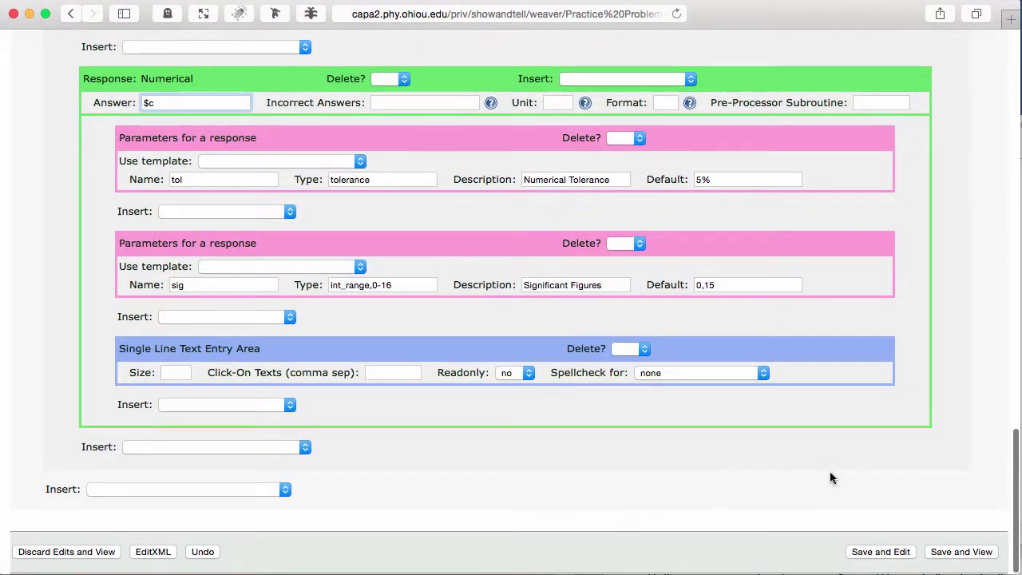
{"action": "left_click", "coordinate": [953, 555]}
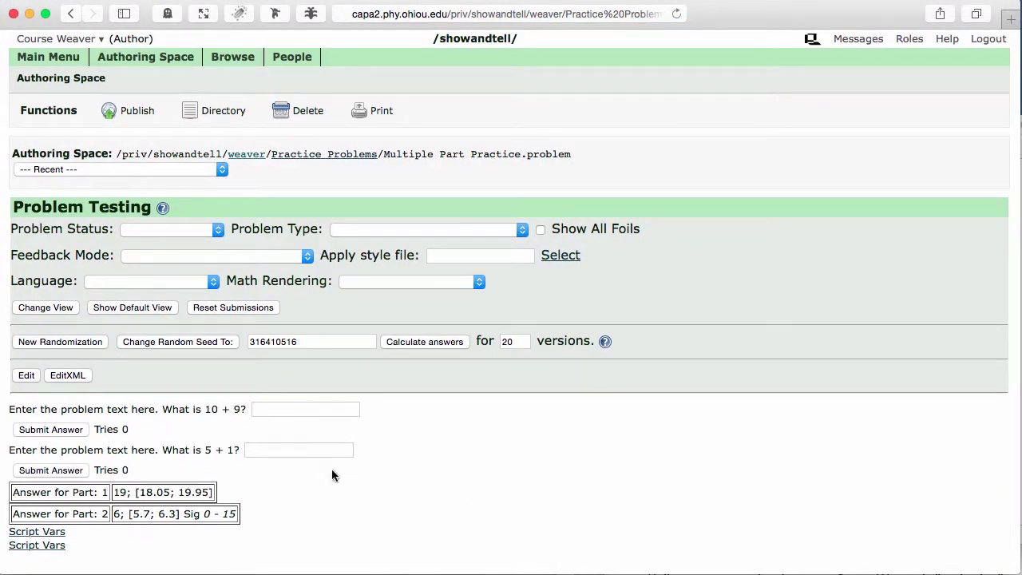
{"action": "left_click", "coordinate": [84, 344]}
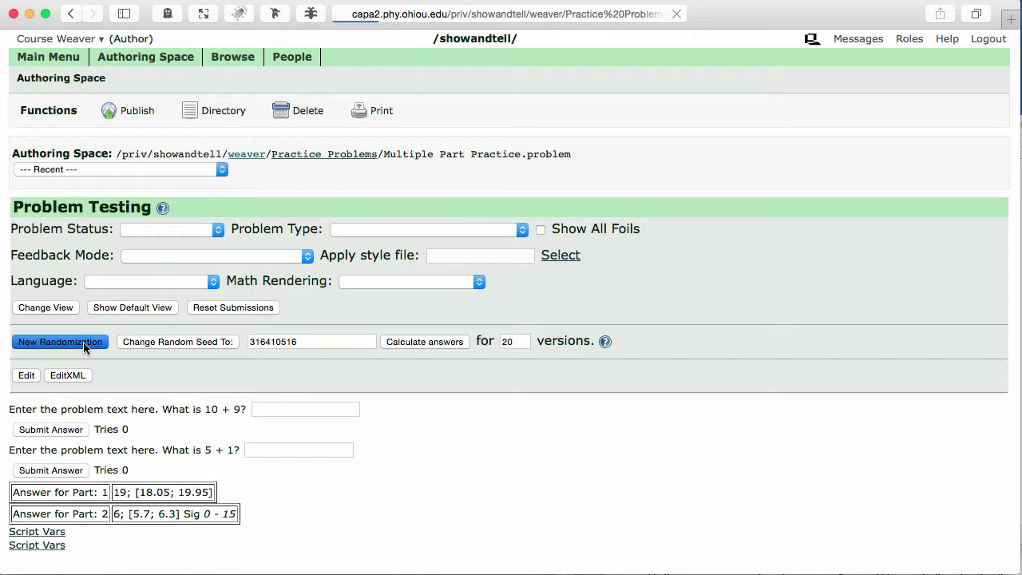